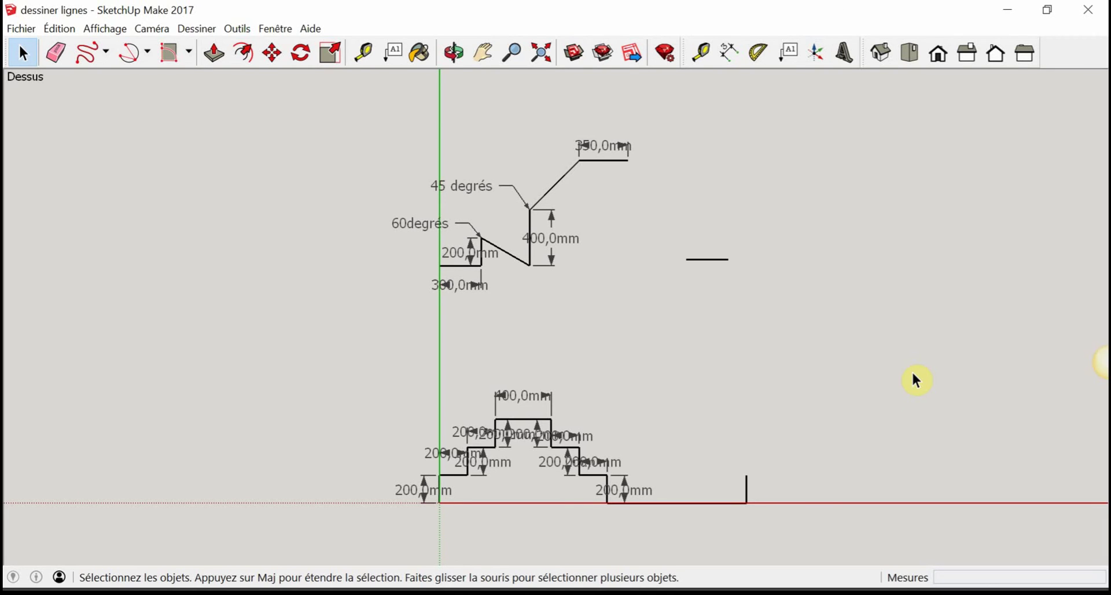
Pan and zoom across the stair and angled profiles, then orbit into a tilted 3D view
{"action": "middle_click_drag", "start_coordinate": [850, 435], "coordinate": [736, 419], "text": "shift"}
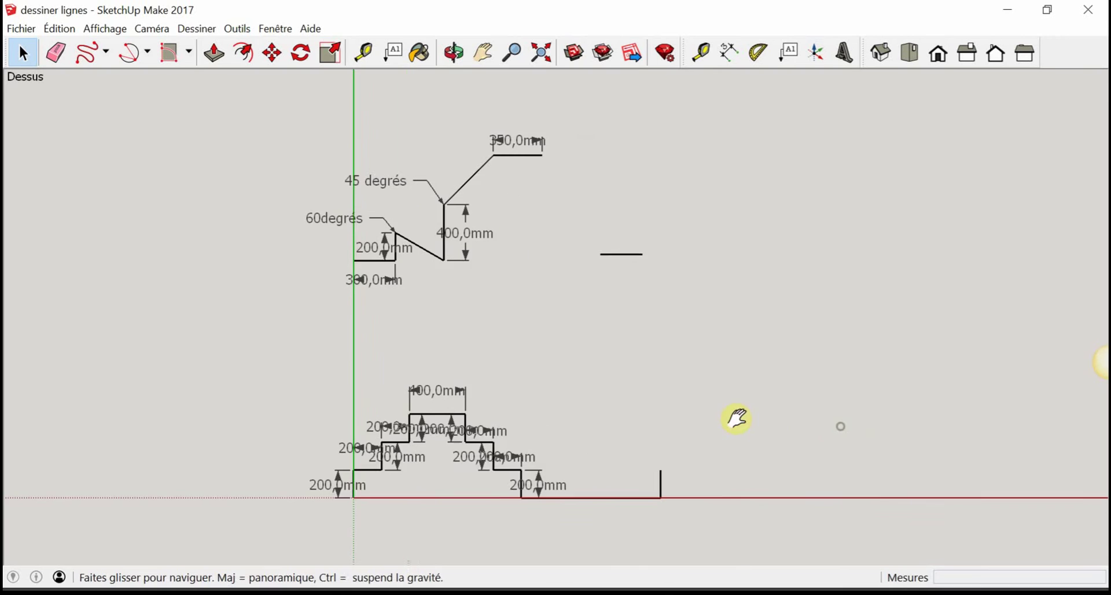
{"action": "scroll", "coordinate": [619, 440], "scroll_direction": "up", "scroll_amount": 4}
{"action": "scroll", "coordinate": [617, 439], "scroll_direction": "down", "scroll_amount": 1}
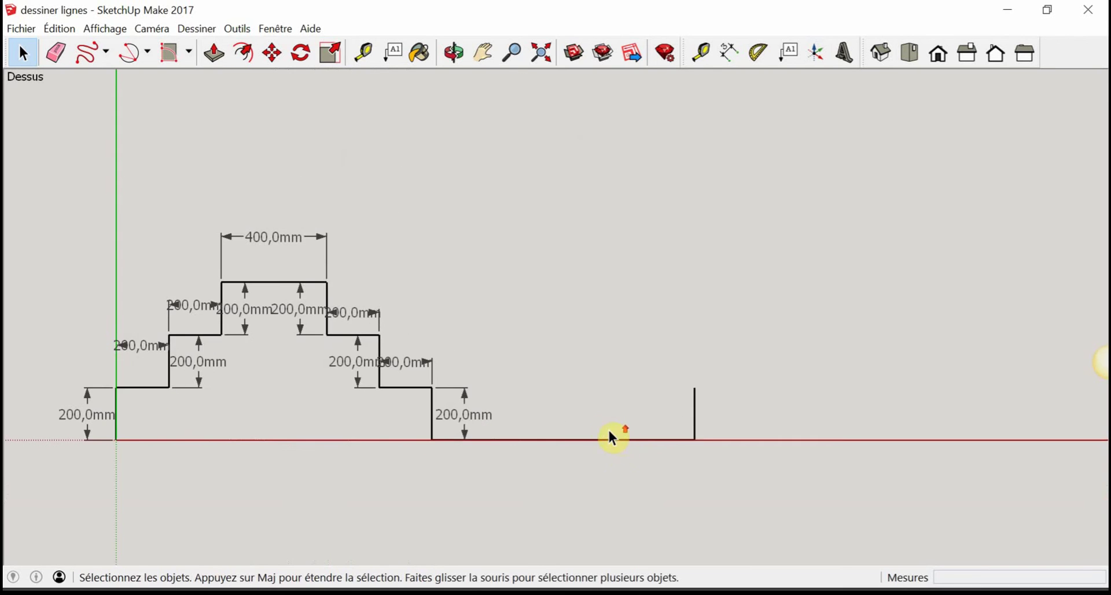
{"action": "scroll", "coordinate": [612, 437], "scroll_direction": "up", "scroll_amount": 2}
{"action": "mouse_move", "coordinate": [612, 436]}
{"action": "middle_mouse_down", "text": "shift"}
{"action": "mouse_move", "coordinate": [739, 424]}
{"action": "mouse_move", "coordinate": [717, 248]}
{"action": "mouse_move", "coordinate": [694, 372]}
{"action": "mouse_move", "coordinate": [708, 541]}
{"action": "mouse_move", "coordinate": [619, 196]}
{"action": "mouse_move", "coordinate": [620, 147]}
{"action": "middle_mouse_up", "text": "shift"}
{"action": "scroll", "coordinate": [739, 398], "scroll_direction": "down", "scroll_amount": 2}
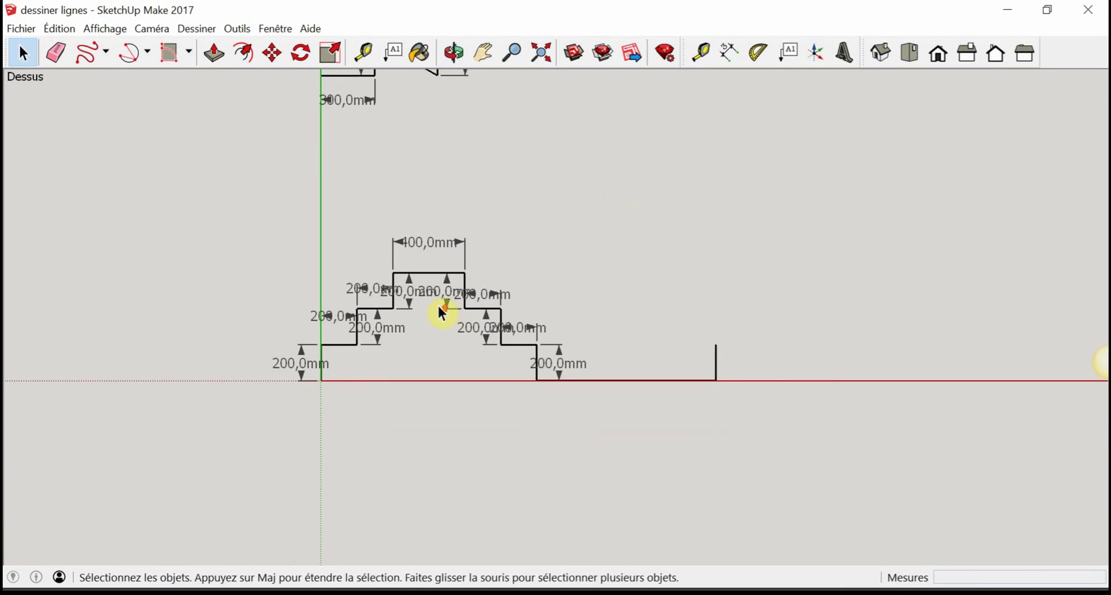
{"action": "scroll", "coordinate": [440, 308], "scroll_direction": "up", "scroll_amount": 2}
{"action": "scroll", "coordinate": [437, 305], "scroll_direction": "up", "scroll_amount": 1}
{"action": "scroll", "coordinate": [438, 306], "scroll_direction": "up", "scroll_amount": 1}
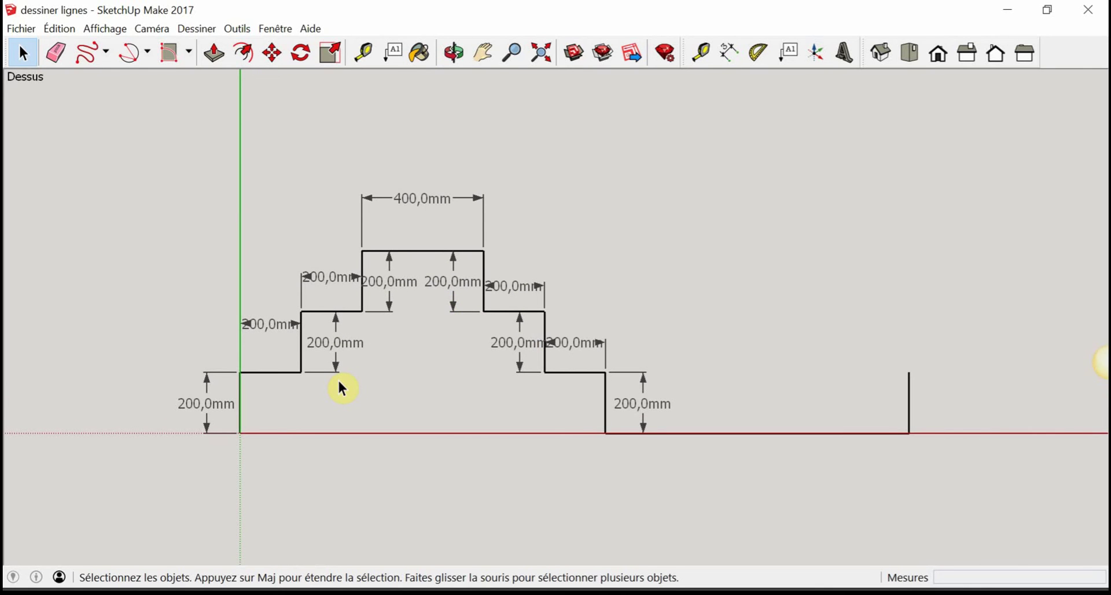
{"action": "scroll", "coordinate": [376, 373], "scroll_direction": "down", "scroll_amount": 2}
{"action": "scroll", "coordinate": [434, 350], "scroll_direction": "down", "scroll_amount": 2}
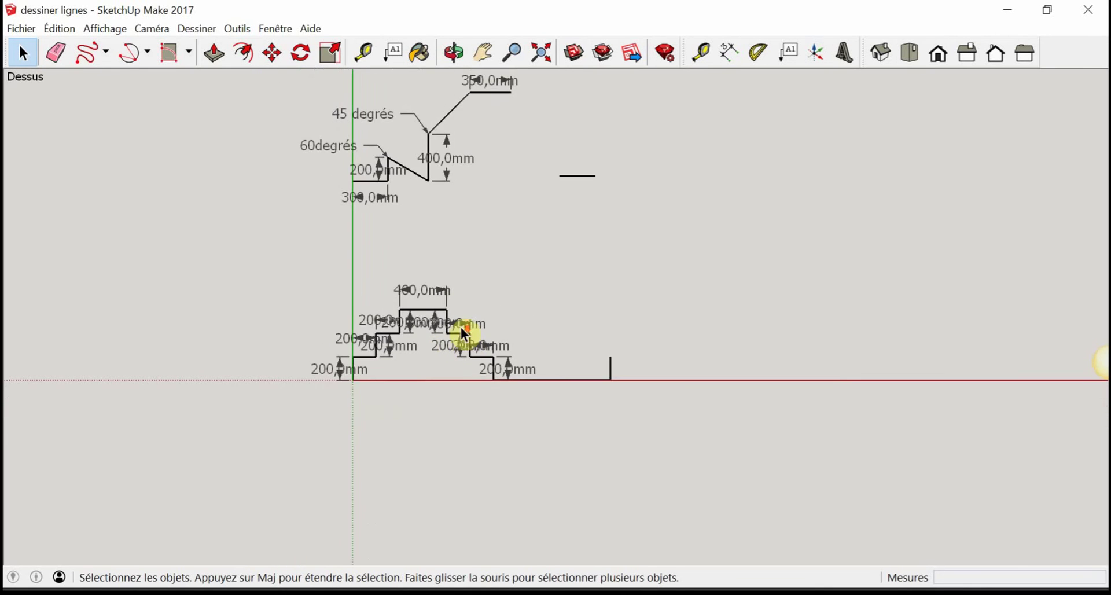
{"action": "mouse_move", "coordinate": [615, 268]}
{"action": "middle_mouse_down", "text": "shift"}
{"action": "mouse_move", "coordinate": [509, 442]}
{"action": "mouse_move", "coordinate": [550, 273]}
{"action": "mouse_move", "coordinate": [544, 433]}
{"action": "mouse_move", "coordinate": [692, 307]}
{"action": "mouse_move", "coordinate": [731, 243]}
{"action": "mouse_move", "coordinate": [427, 236]}
{"action": "mouse_move", "coordinate": [242, 383]}
{"action": "mouse_move", "coordinate": [188, 444]}
{"action": "mouse_move", "coordinate": [210, 384]}
{"action": "mouse_move", "coordinate": [200, 432]}
{"action": "middle_mouse_up", "text": "shift"}
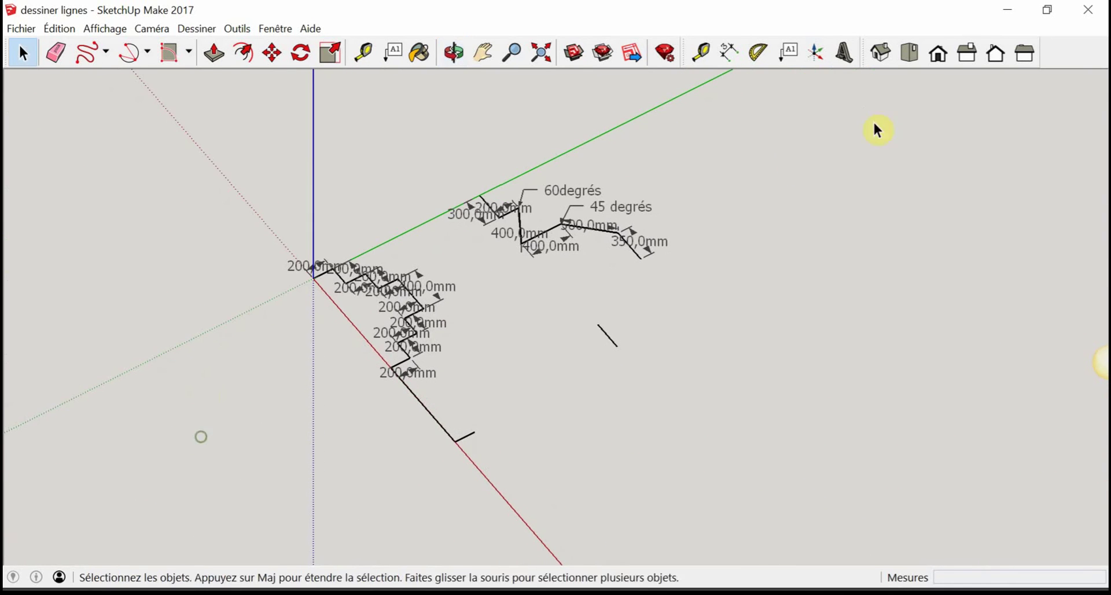
Switch to the Dessus (Top) view and frame the stair profile with empty space to its right
{"action": "left_click", "coordinate": [910, 53]}
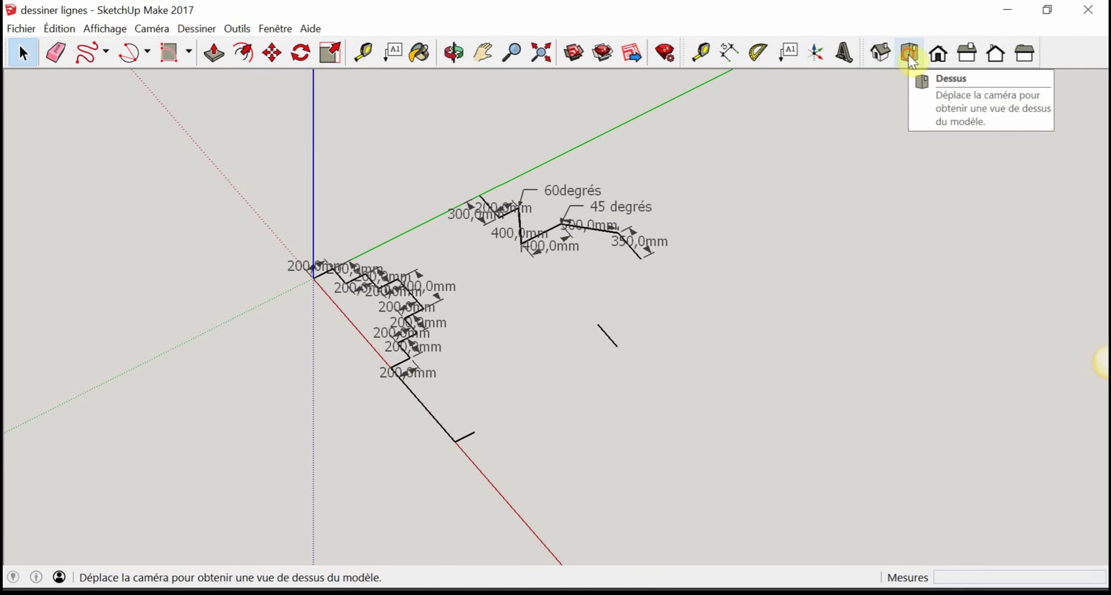
{"action": "scroll", "coordinate": [581, 516], "scroll_direction": "up", "scroll_amount": 1}
{"action": "scroll", "coordinate": [583, 521], "scroll_direction": "up", "scroll_amount": 2}
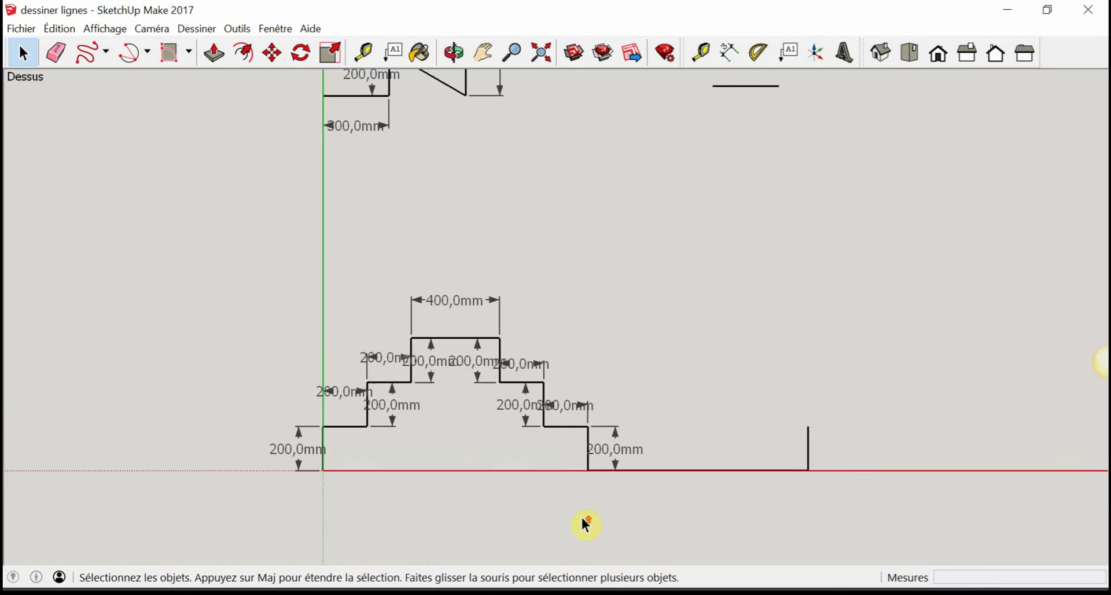
{"action": "scroll", "coordinate": [584, 513], "scroll_direction": "up", "scroll_amount": 1}
{"action": "scroll", "coordinate": [639, 471], "scroll_direction": "up", "scroll_amount": 1}
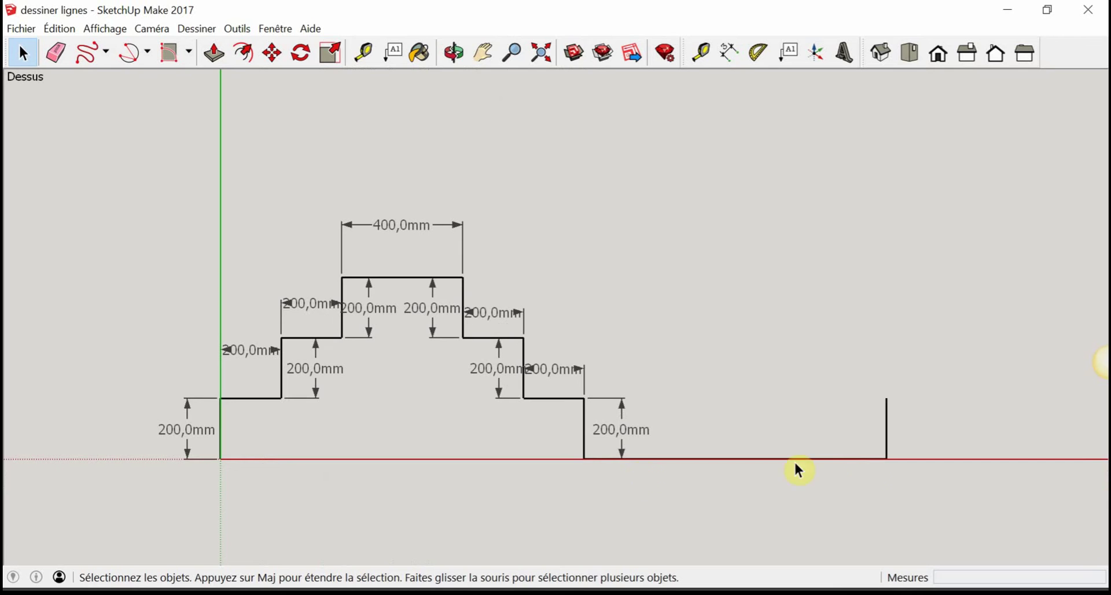
{"action": "middle_click_drag", "start_coordinate": [843, 457], "coordinate": [719, 449], "text": "shift"}
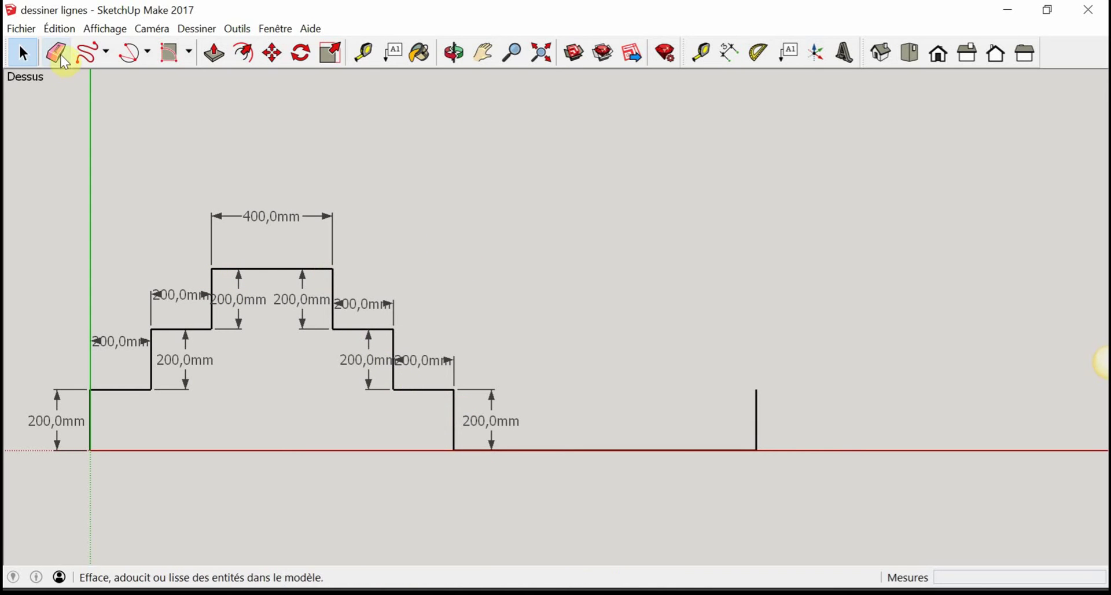
Choose the Ligne (Line) tool from the line tools dropdown
{"action": "left_click", "coordinate": [106, 52]}
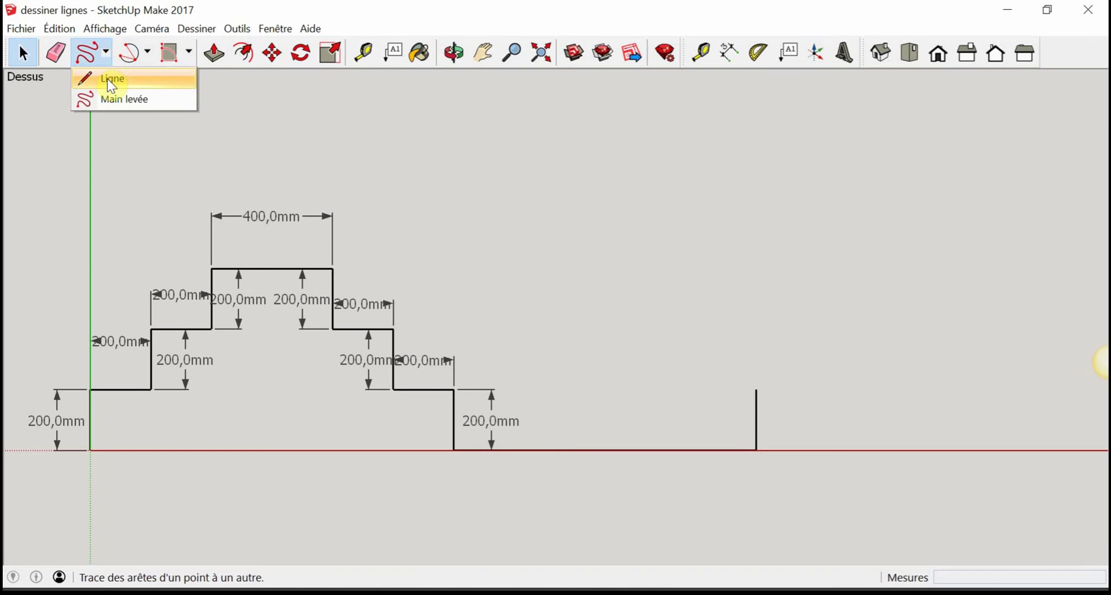
{"action": "left_click", "coordinate": [108, 81]}
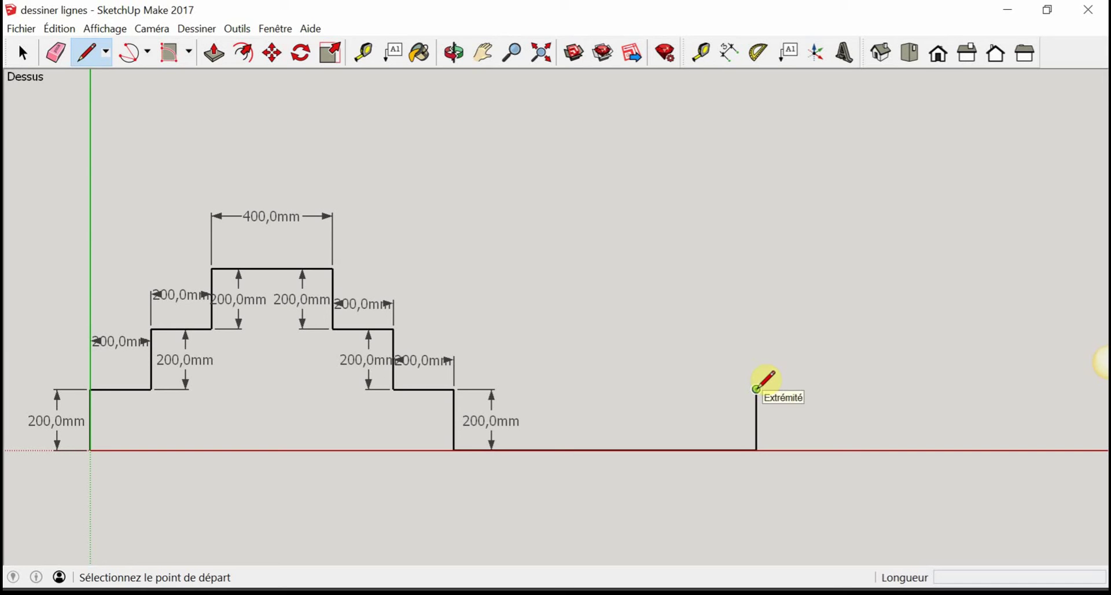
Draw a 200 mm horizontal tread rightward from the top of the vertical edge
{"action": "left_click", "coordinate": [757, 389]}
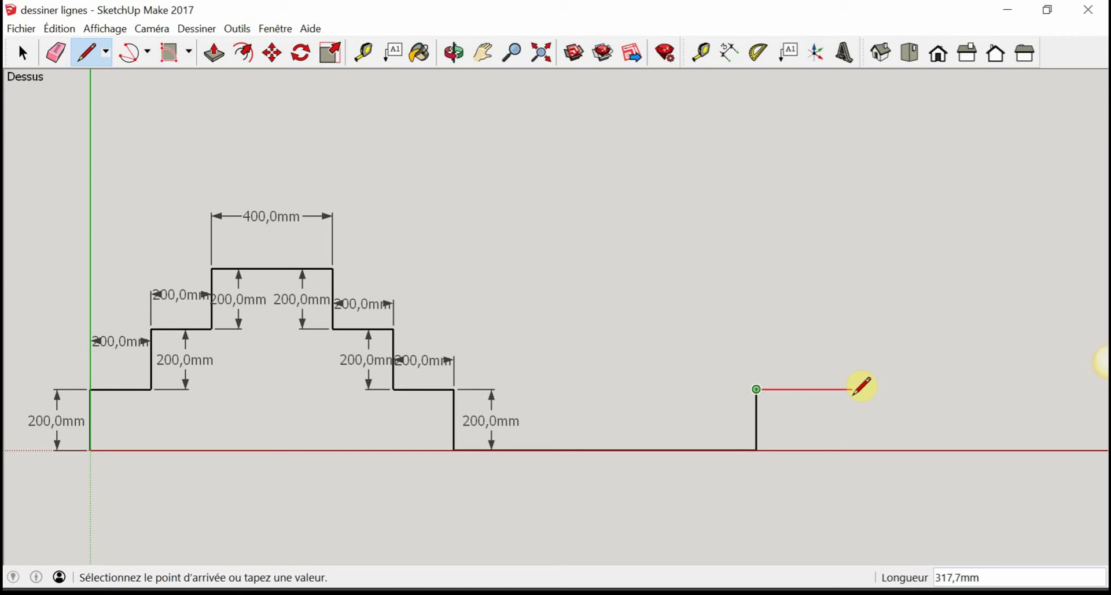
{"action": "type", "text": "200"}
{"action": "key", "text": "Return"}
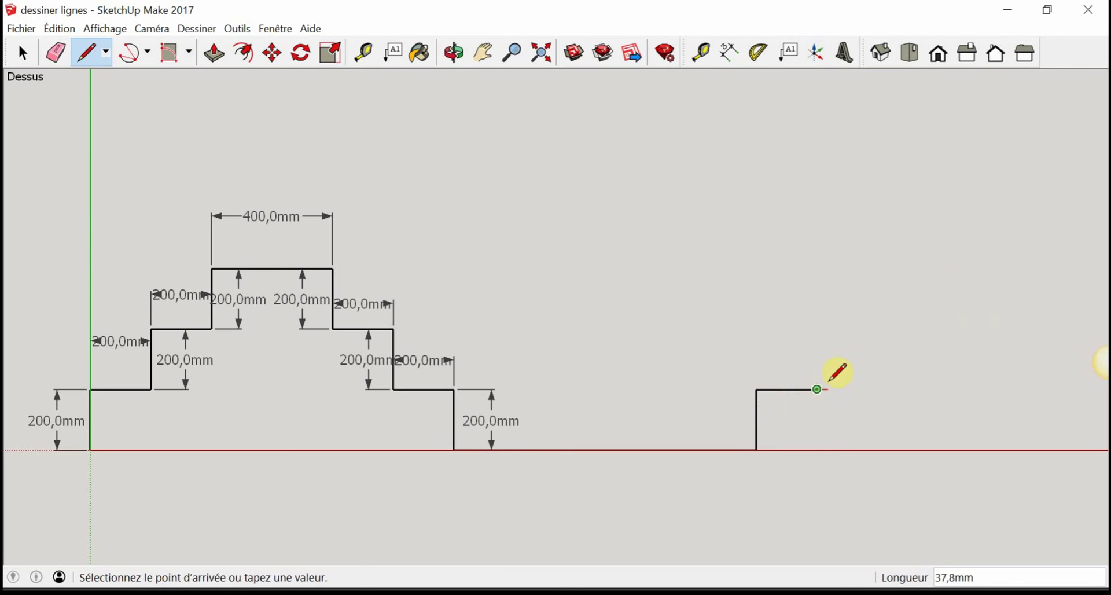
{"action": "left_click", "coordinate": [729, 52]}
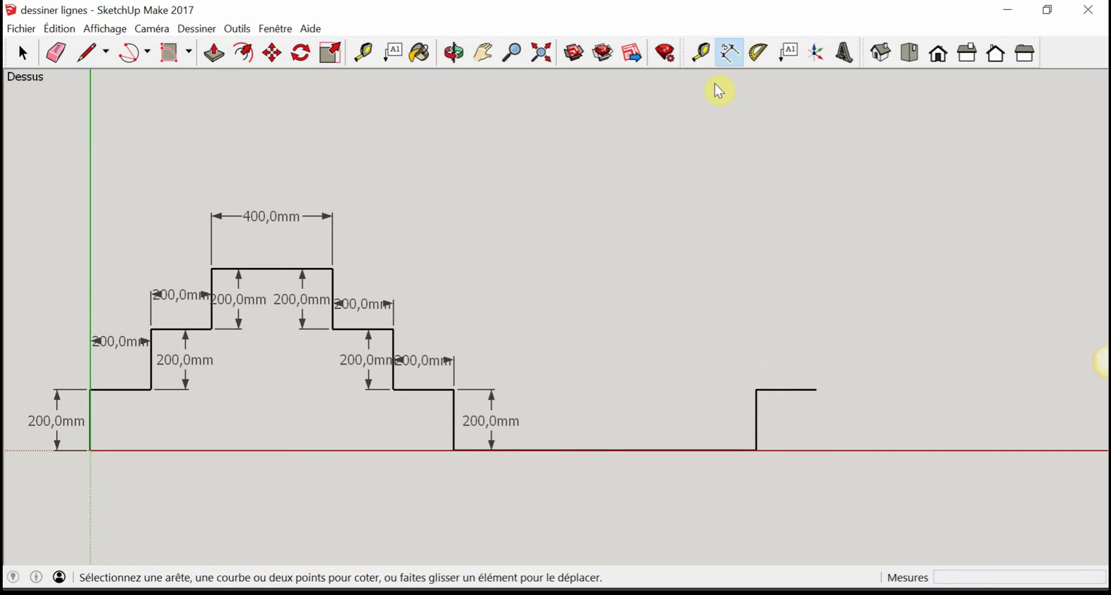
Dimension the tread as 200,0mm below it, then start a new line at its right end
{"action": "left_click", "coordinate": [757, 389]}
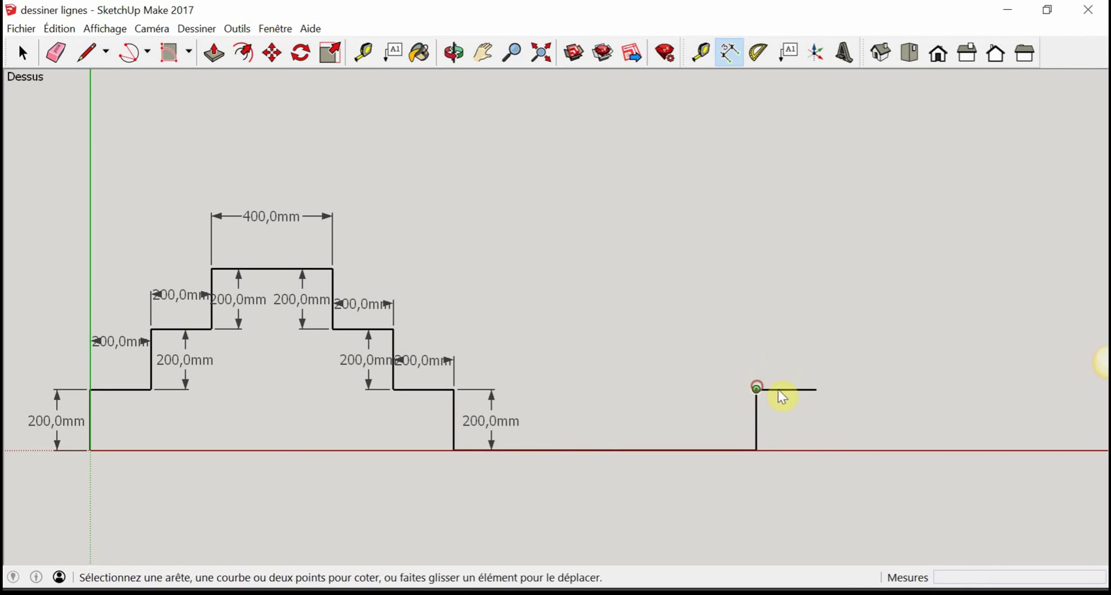
{"action": "left_click", "coordinate": [816, 389]}
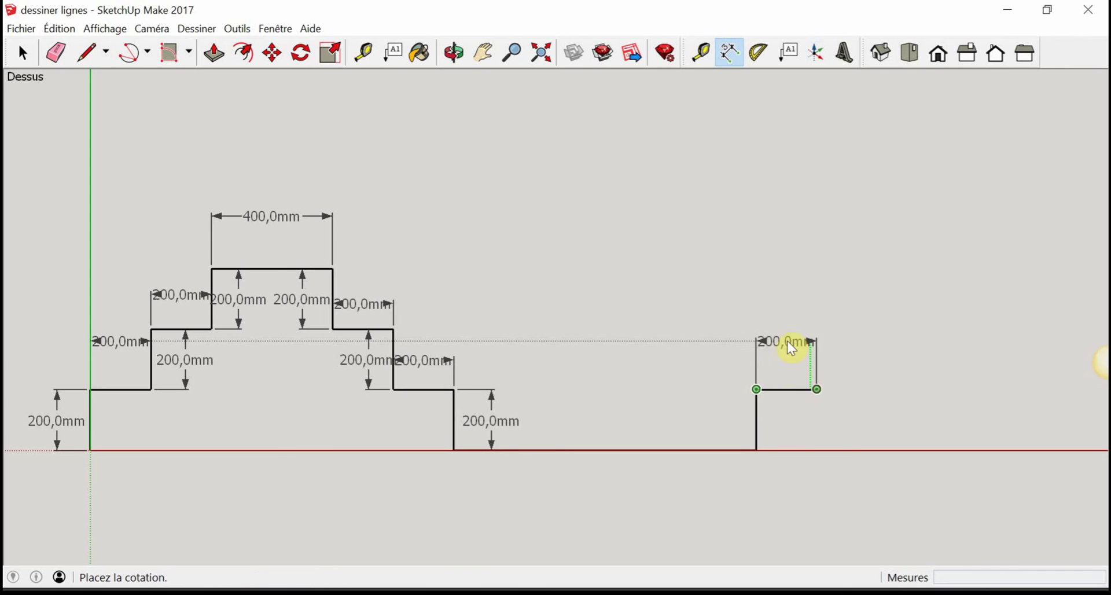
{"action": "left_click", "coordinate": [782, 417]}
{"action": "left_click", "coordinate": [86, 53]}
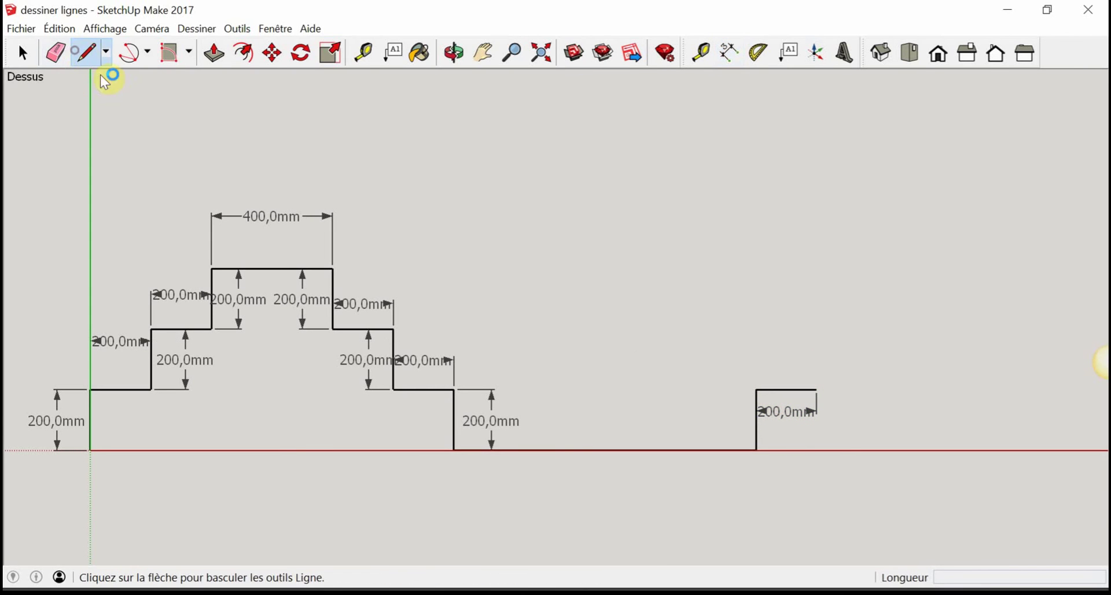
{"action": "left_click", "coordinate": [817, 388]}
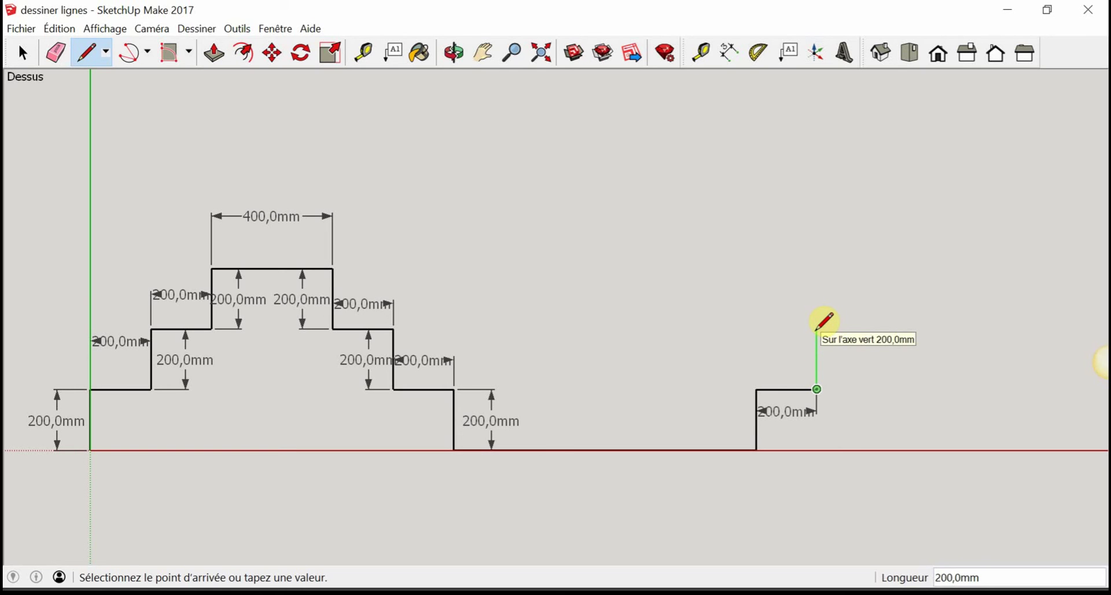
Draw two more 200 mm risers and a tread up to a 400 mm top landing
{"action": "left_click", "coordinate": [817, 328]}
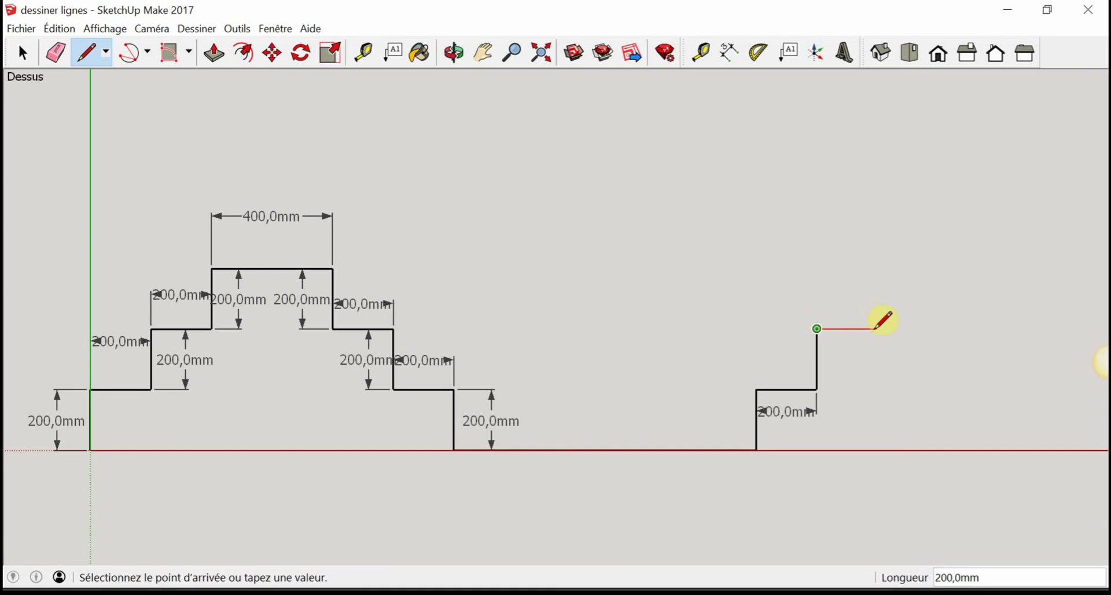
{"action": "left_click", "coordinate": [878, 329]}
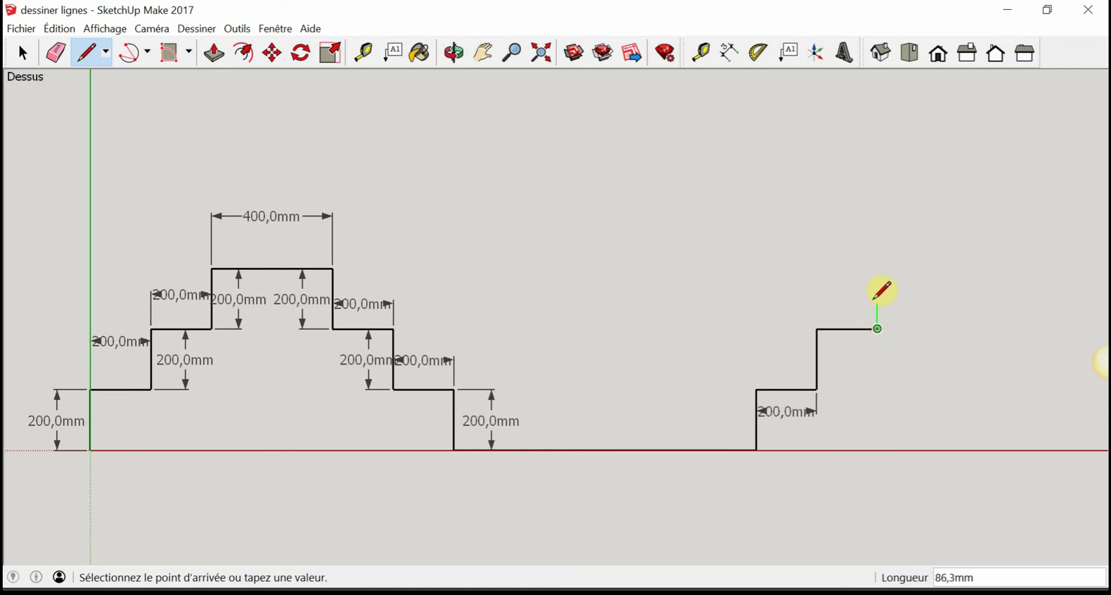
{"action": "left_click", "coordinate": [877, 268]}
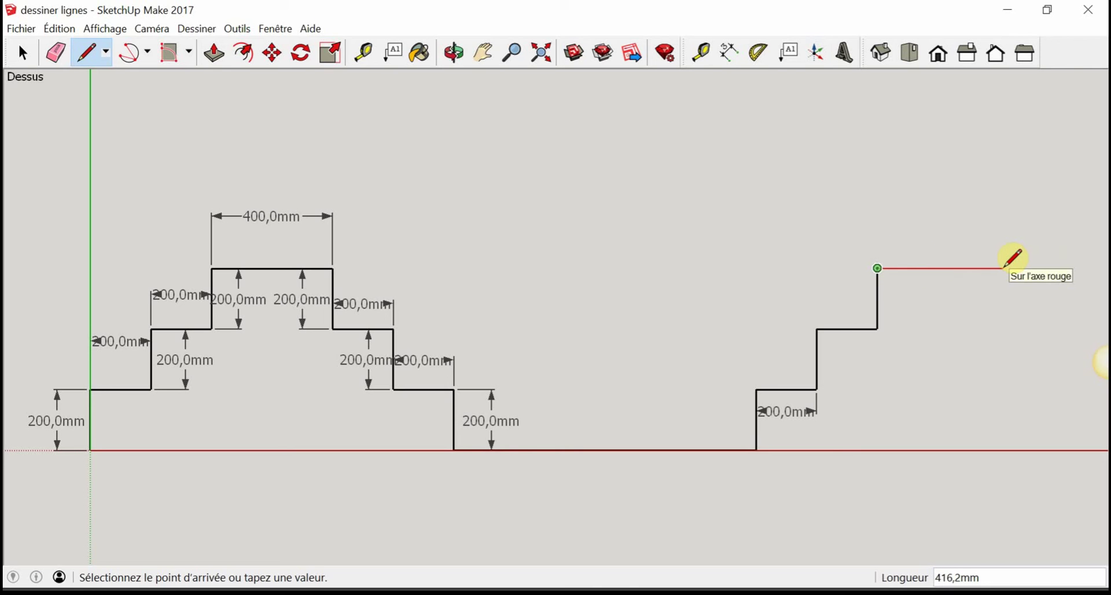
{"action": "type", "text": "400"}
{"action": "key", "text": "Return"}
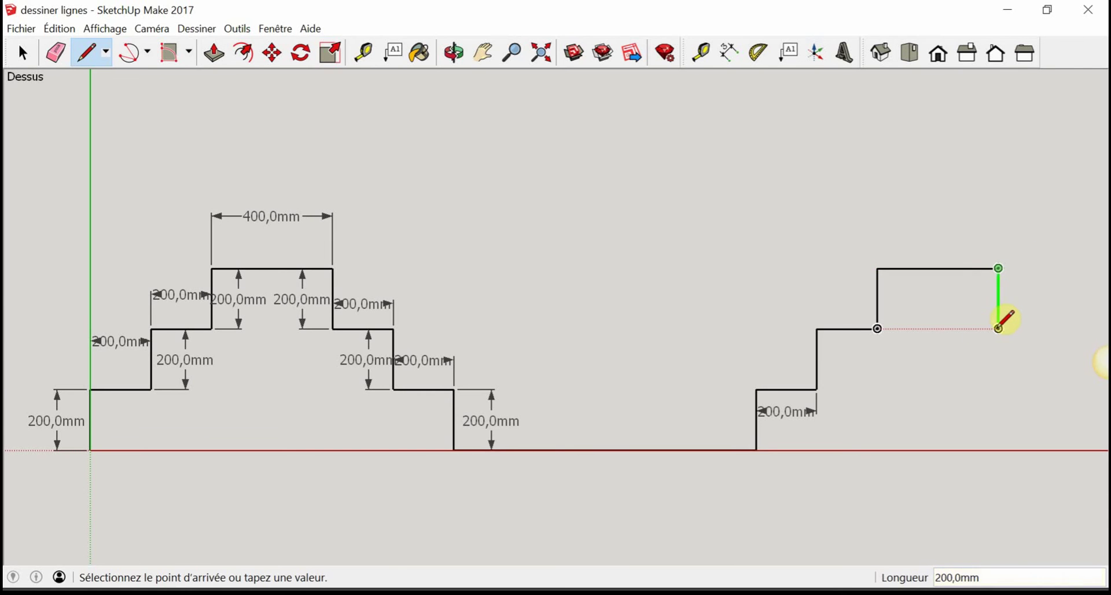
{"action": "middle_click_drag", "start_coordinate": [999, 328], "coordinate": [773, 322], "text": "shift"}
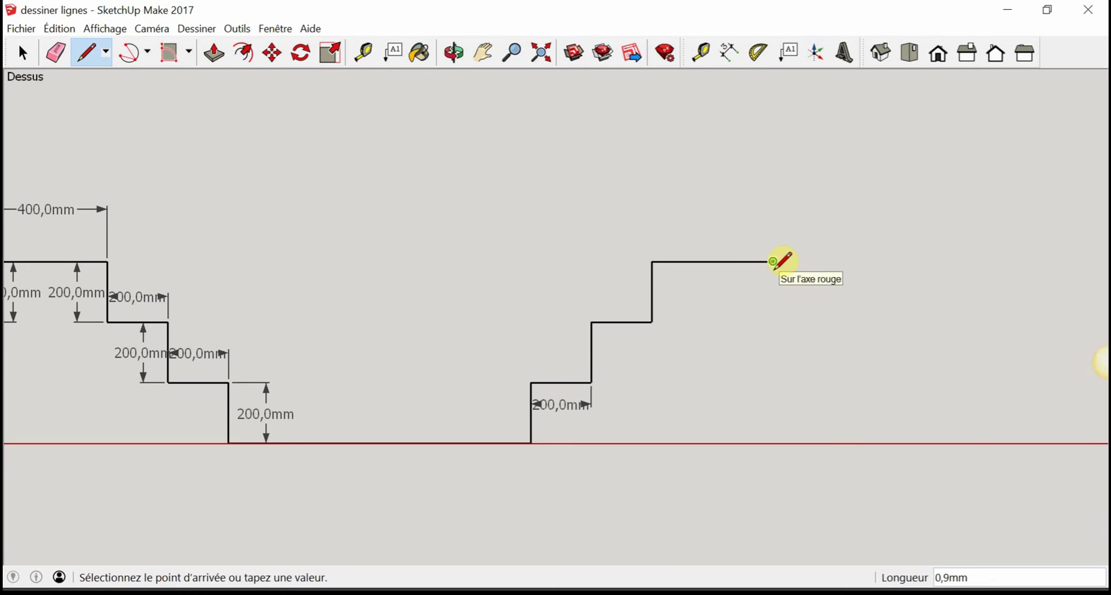
Zoom in and drop a 200 mm riser from the top landing's right end
{"action": "scroll", "coordinate": [775, 265], "scroll_direction": "up", "scroll_amount": 1}
{"action": "scroll", "coordinate": [776, 265], "scroll_direction": "up", "scroll_amount": 1}
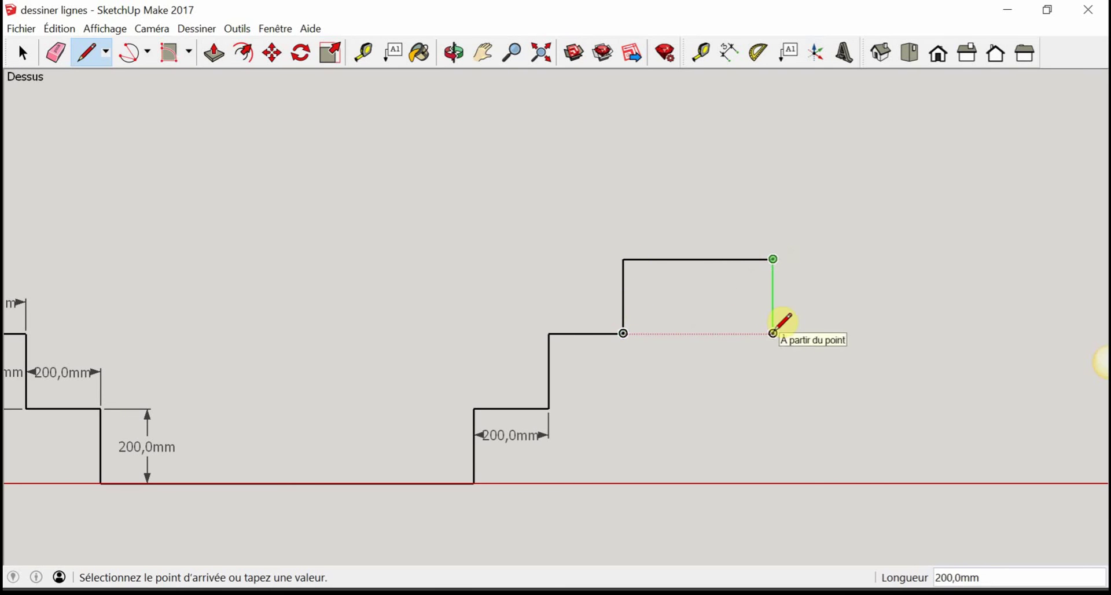
{"action": "left_click", "coordinate": [774, 332]}
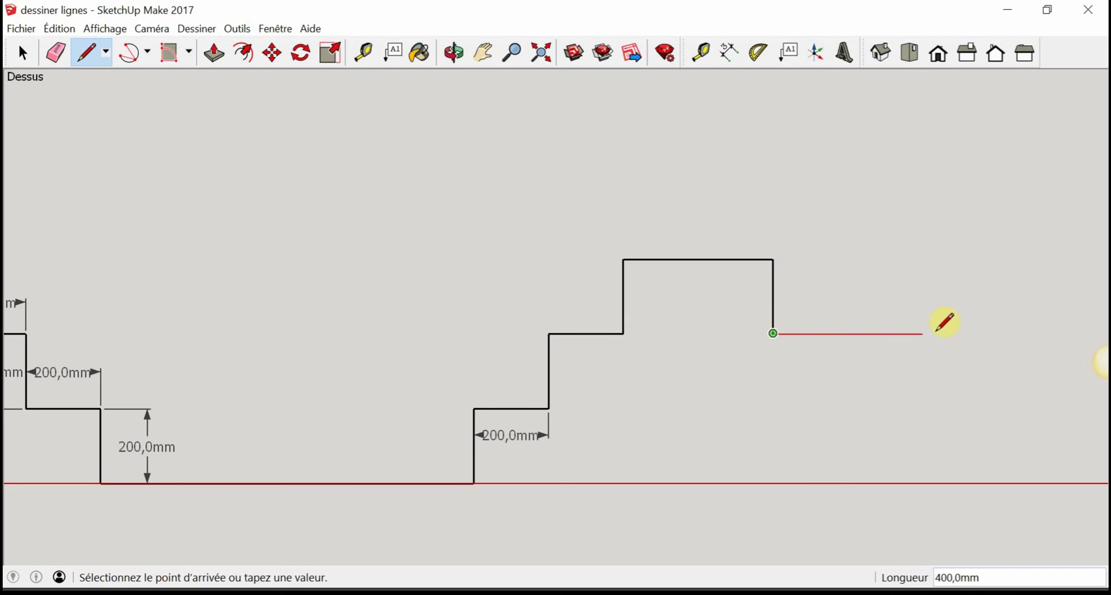
Draw the next 200 mm tread and 200 mm riser going down
{"action": "type", "text": "2"}
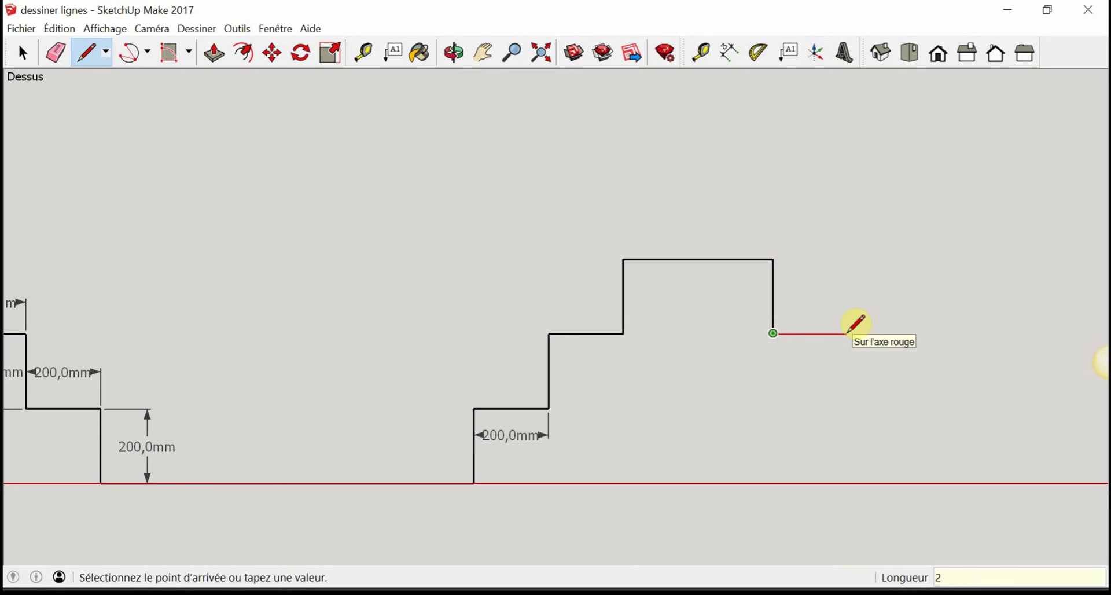
{"action": "type", "text": "00"}
{"action": "key", "text": "Return"}
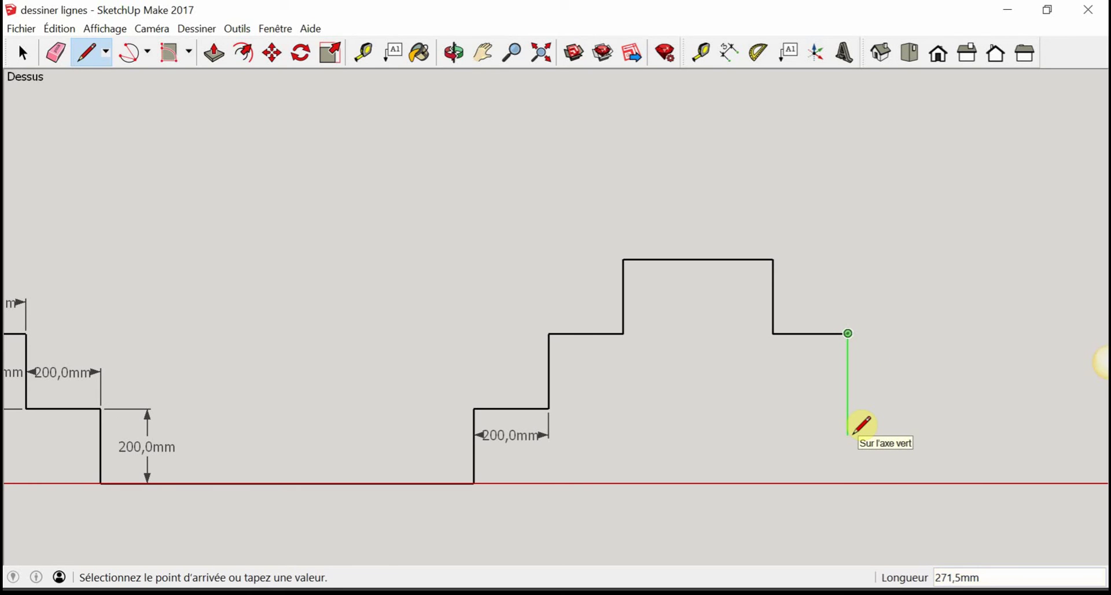
{"action": "type", "text": "200"}
{"action": "key", "text": "Return"}
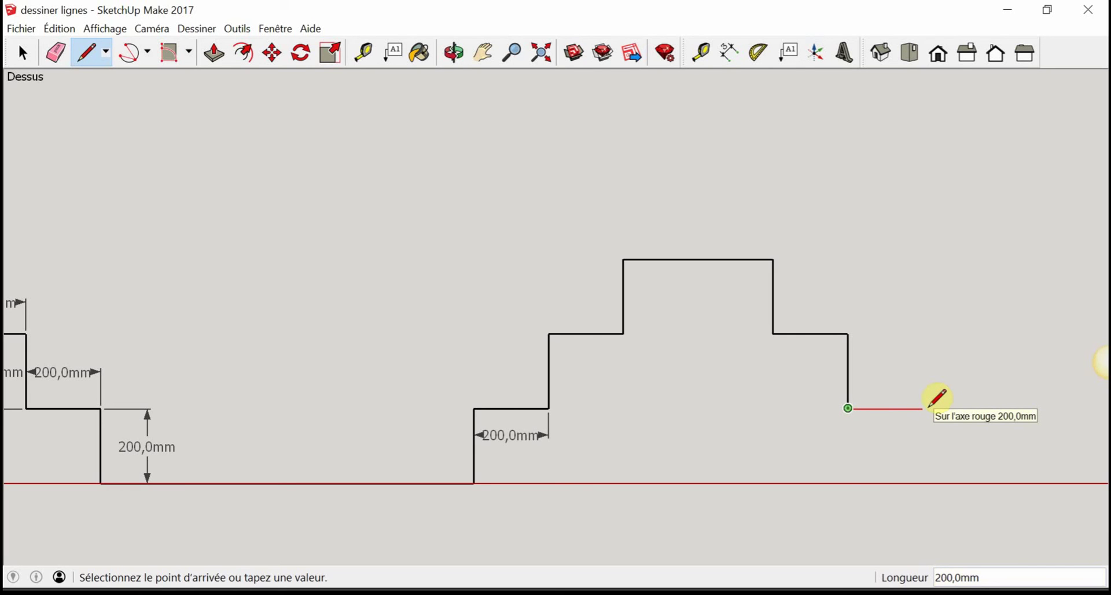
Finish the last tread and riser down to the baseline, then zoom out to both profiles
{"action": "left_click", "coordinate": [923, 408]}
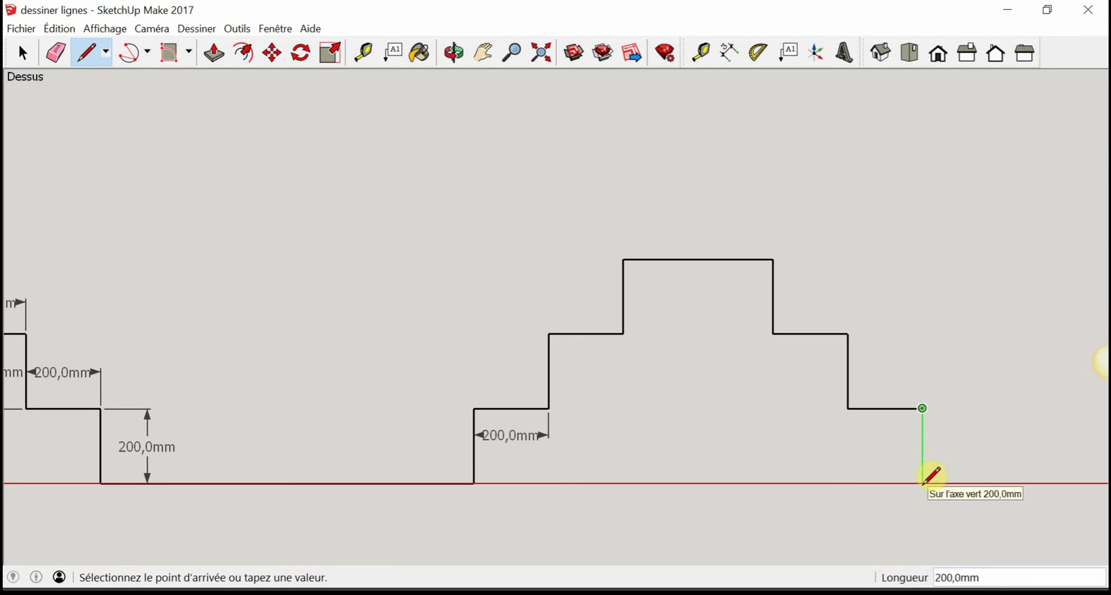
{"action": "left_click", "coordinate": [922, 483]}
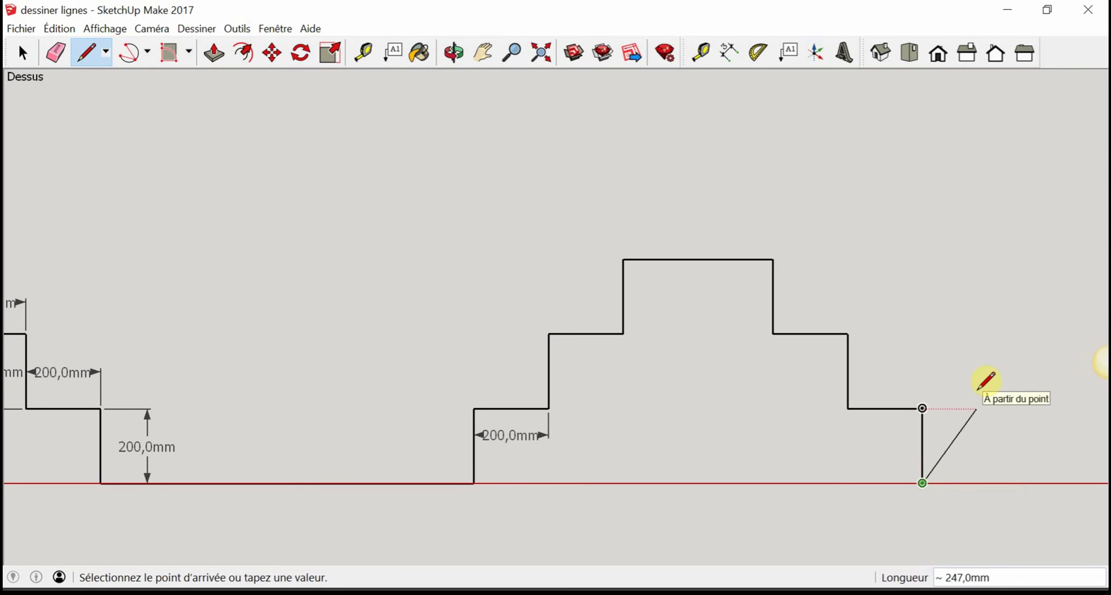
{"action": "key", "text": "Escape"}
{"action": "scroll", "coordinate": [863, 362], "scroll_direction": "down", "scroll_amount": 1}
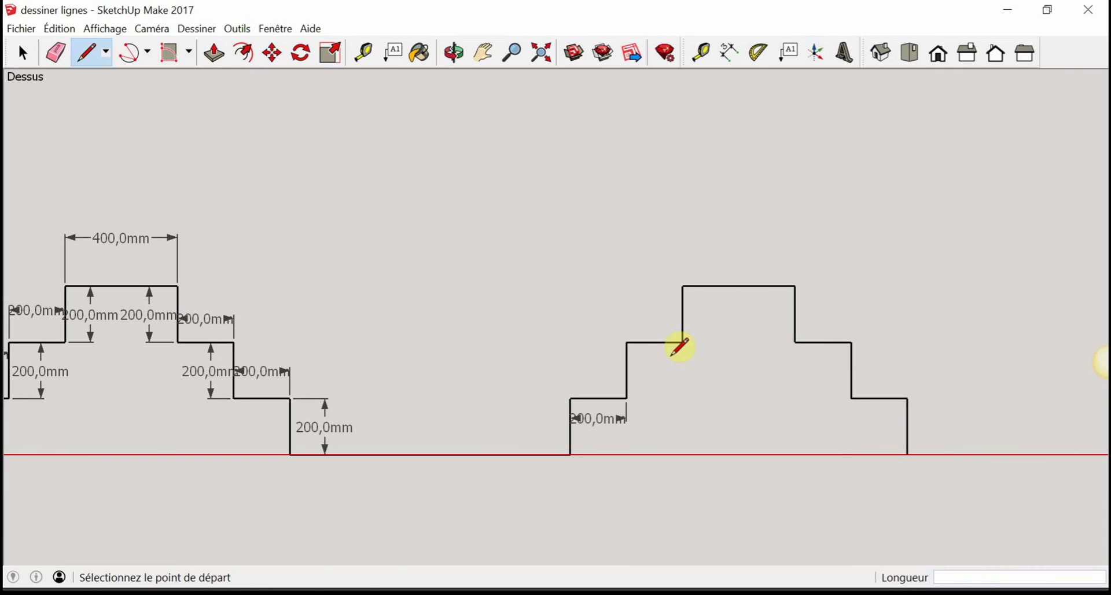
{"action": "middle_click_drag", "start_coordinate": [680, 346], "coordinate": [775, 351], "text": "shift"}
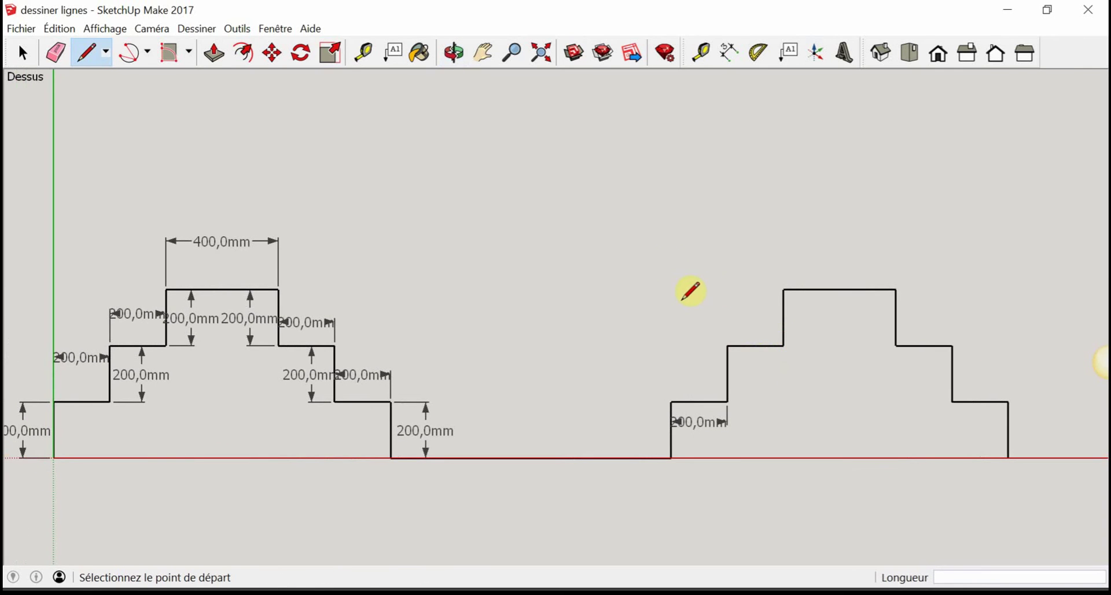
{"action": "scroll", "coordinate": [668, 266], "scroll_direction": "down", "scroll_amount": 2}
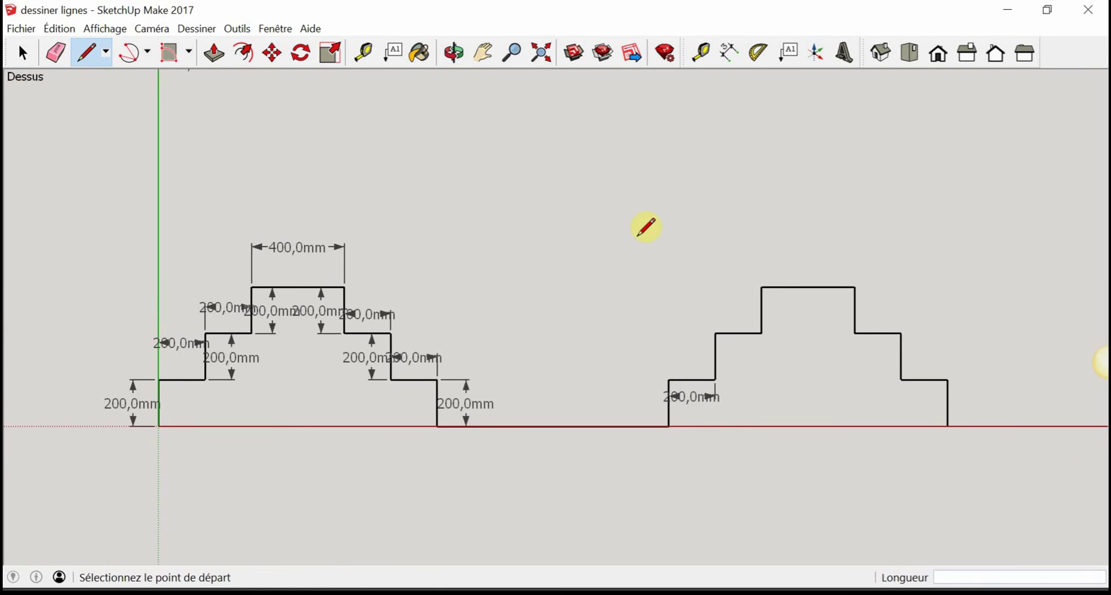
Beside the 60°/45° example, draw a 200 mm upright from the new base line's end
{"action": "mouse_move", "coordinate": [598, 188]}
{"action": "middle_mouse_down", "text": "shift"}
{"action": "mouse_move", "coordinate": [641, 310]}
{"action": "mouse_move", "coordinate": [588, 334]}
{"action": "mouse_move", "coordinate": [622, 357]}
{"action": "mouse_move", "coordinate": [521, 327]}
{"action": "middle_mouse_up", "text": "shift"}
{"action": "scroll", "coordinate": [521, 327], "scroll_direction": "up", "scroll_amount": 1}
{"action": "scroll", "coordinate": [521, 327], "scroll_direction": "up", "scroll_amount": 1}
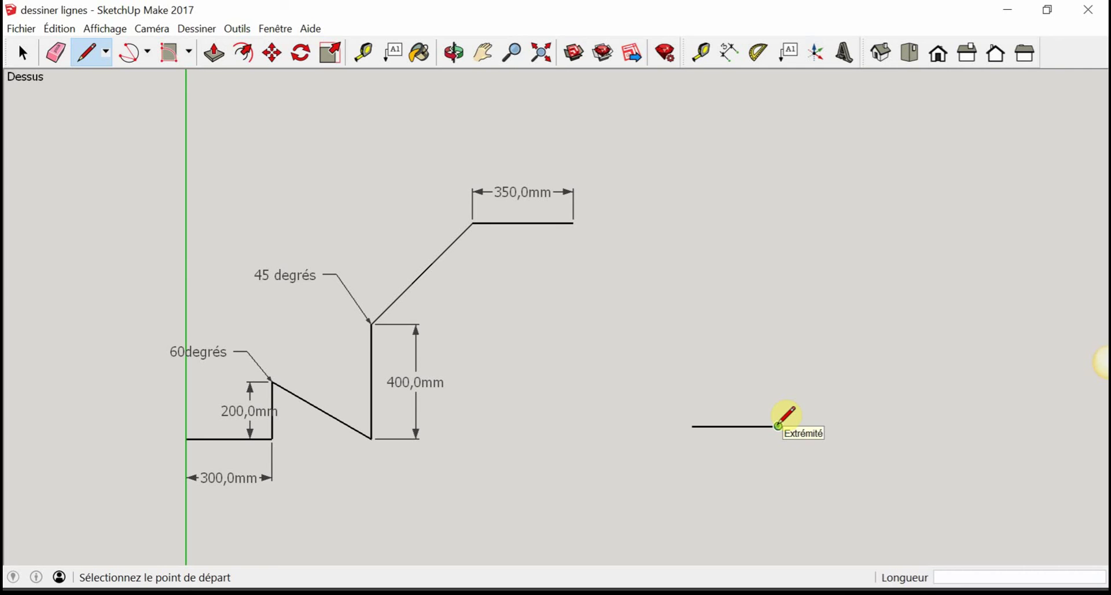
{"action": "left_click", "coordinate": [778, 427]}
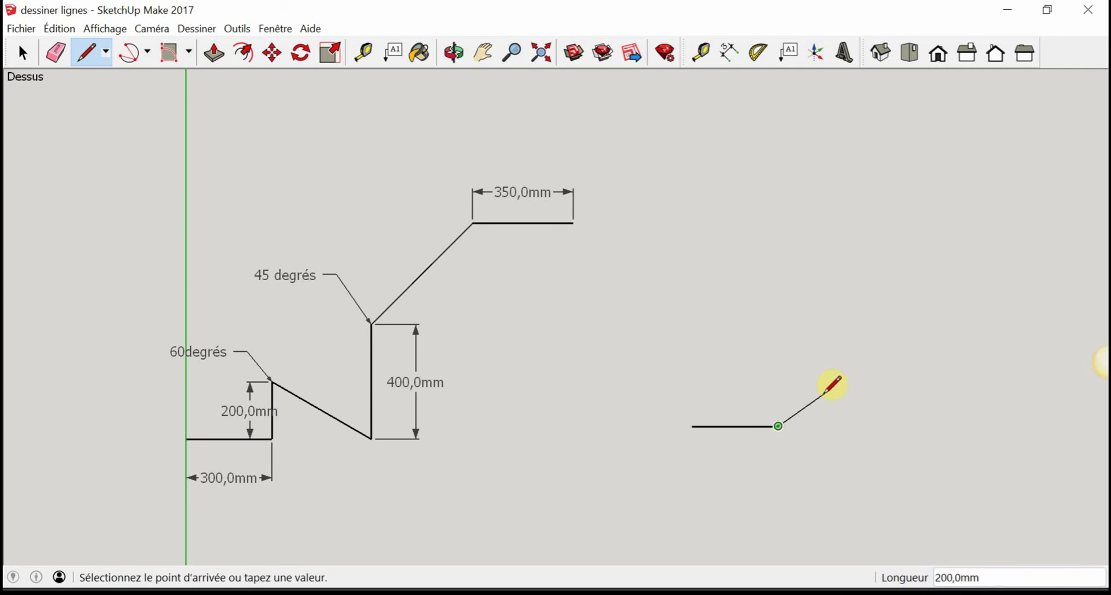
{"action": "scroll", "coordinate": [779, 382], "scroll_direction": "up", "scroll_amount": 1}
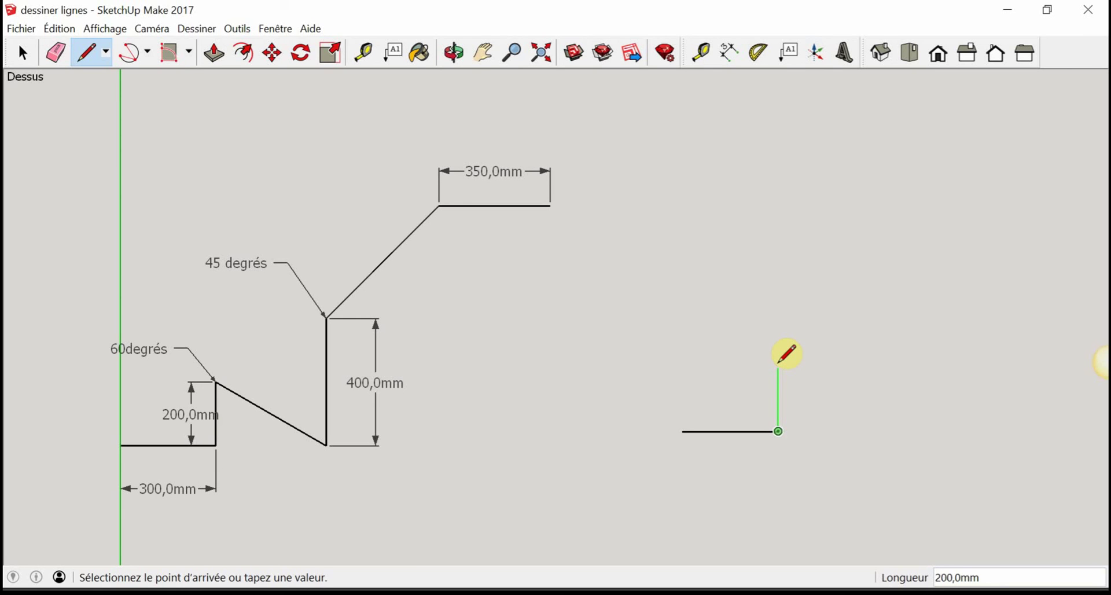
{"action": "type", "text": "200"}
{"action": "key", "text": "Return"}
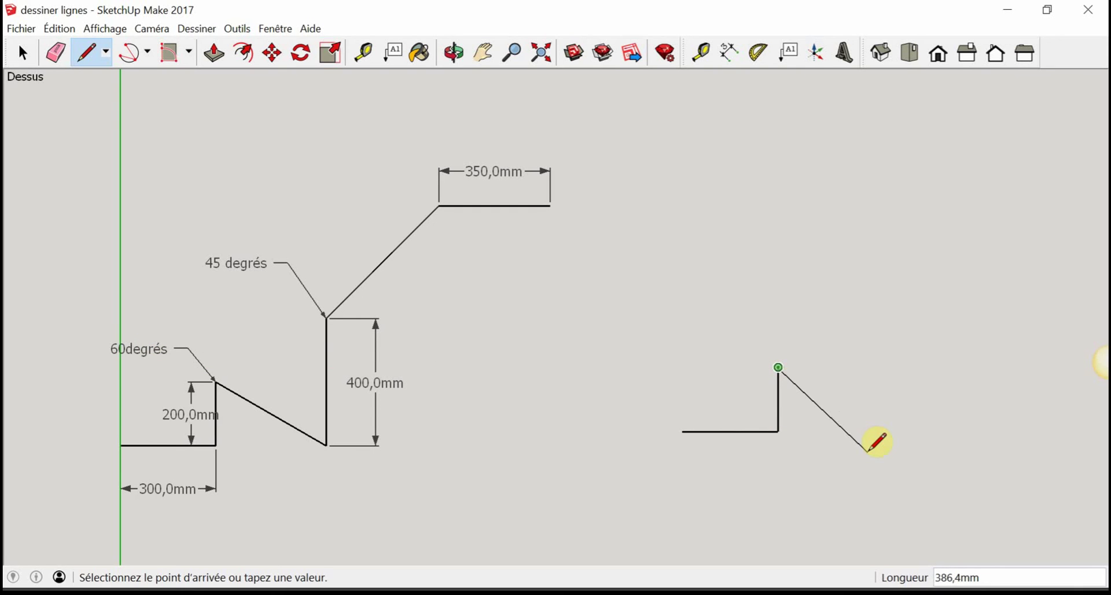
{"action": "left_click", "coordinate": [23, 53]}
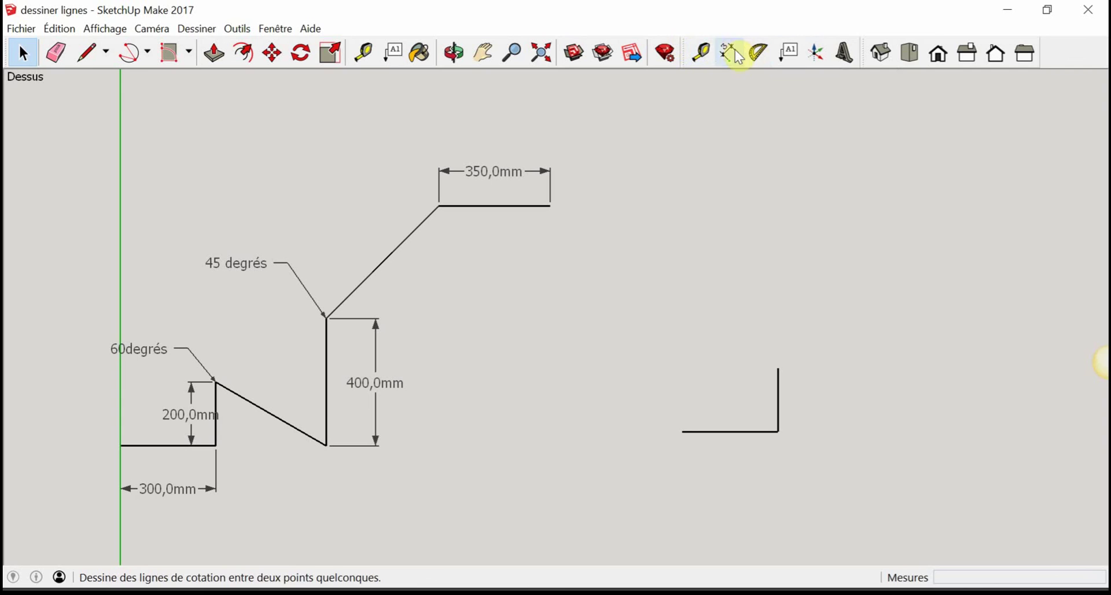
Activate the Rapporteur (Protractor) tool from the Construction toolbar
{"action": "right_click", "coordinate": [867, 47]}
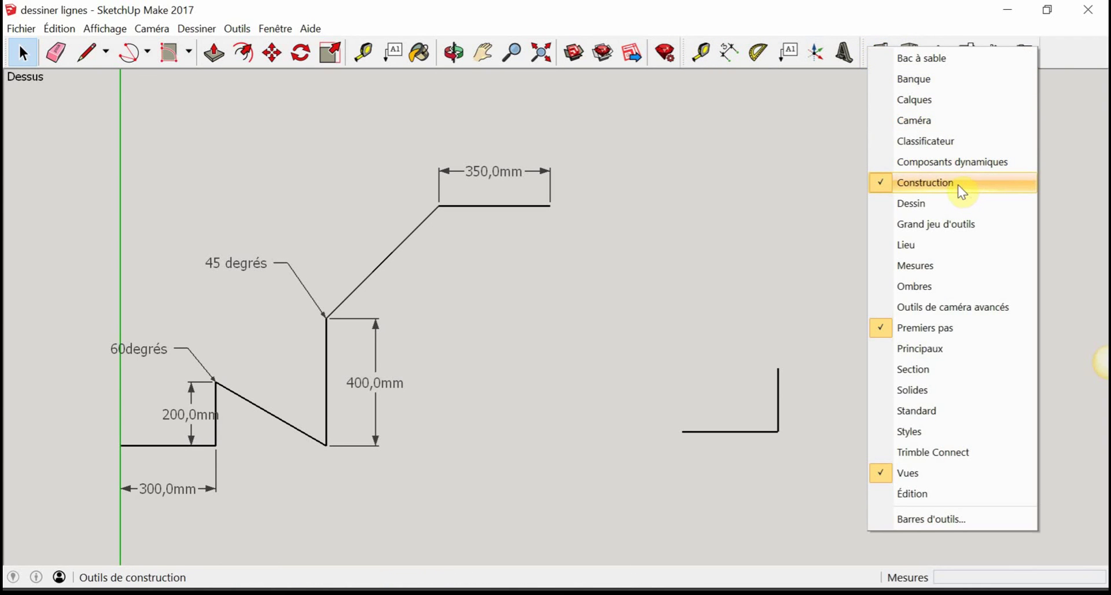
{"action": "left_click", "coordinate": [1063, 53]}
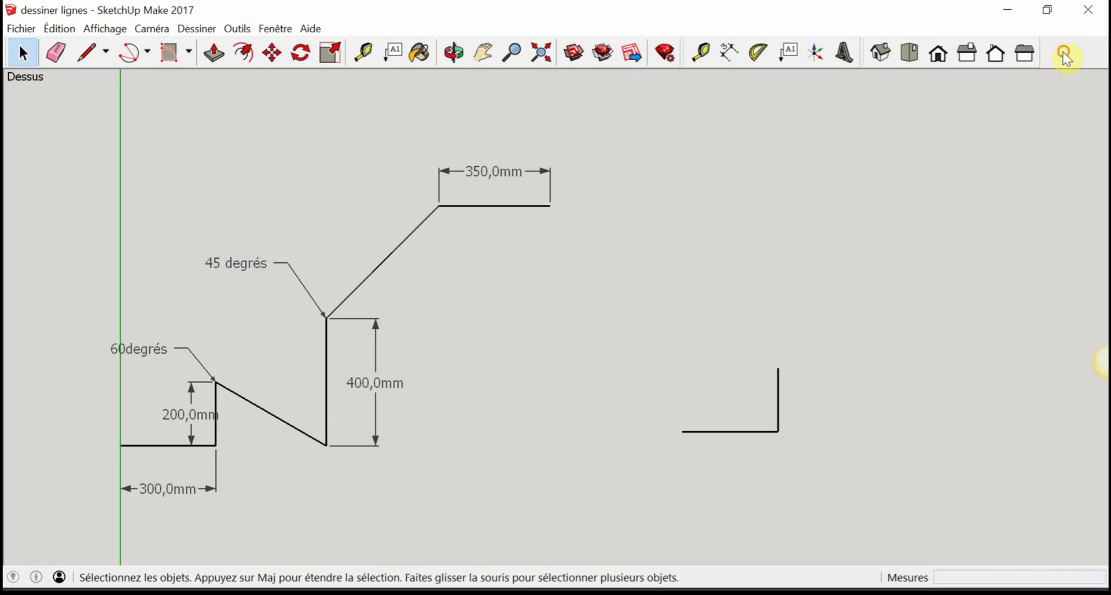
{"action": "left_click", "coordinate": [759, 53]}
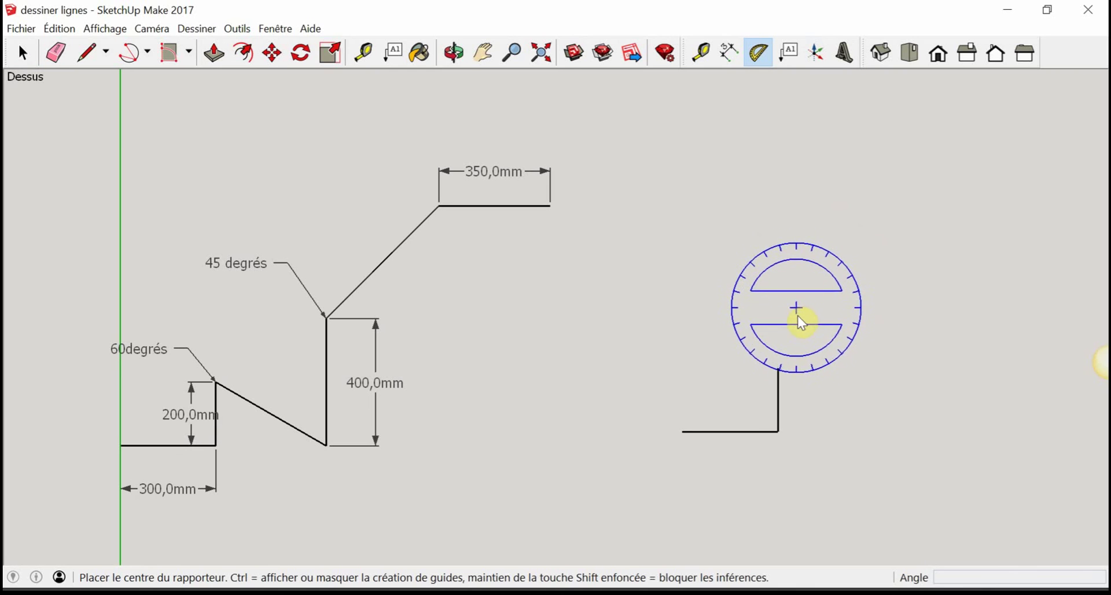
Place a 60° guide line through the 200 mm riser's top, measured from the green axis
{"action": "left_click", "coordinate": [779, 369]}
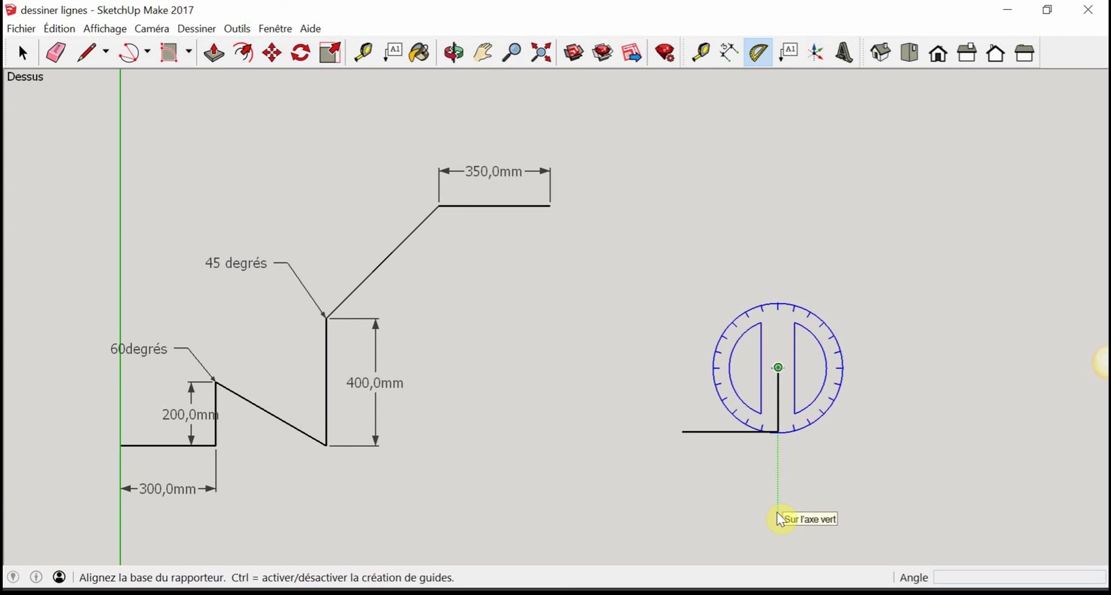
{"action": "left_click", "coordinate": [778, 513]}
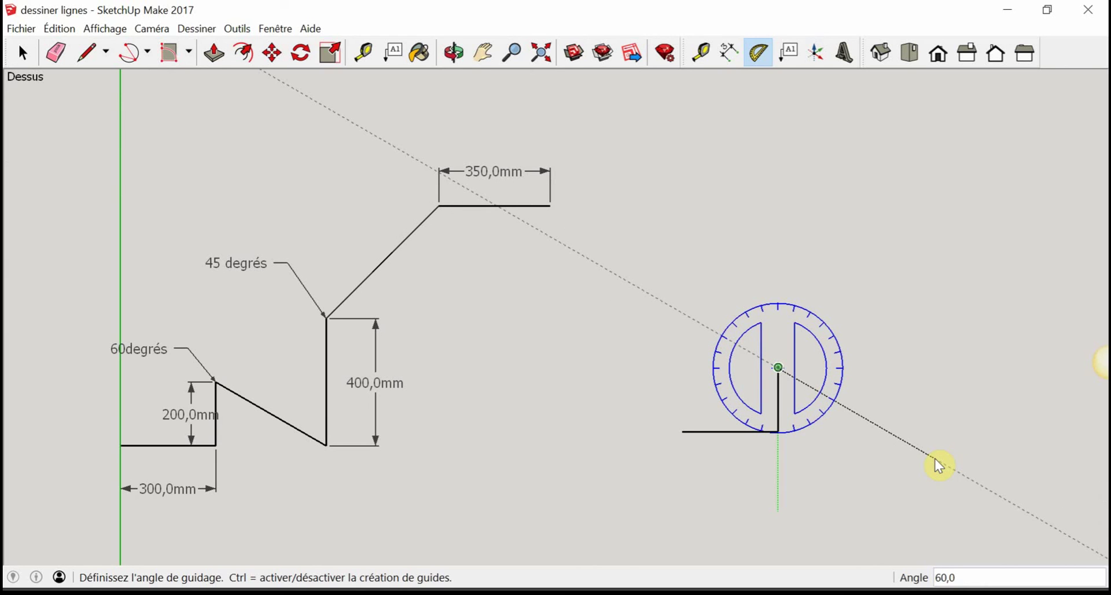
{"action": "type", "text": "6"}
{"action": "type", "text": "0"}
{"action": "key", "text": "Return"}
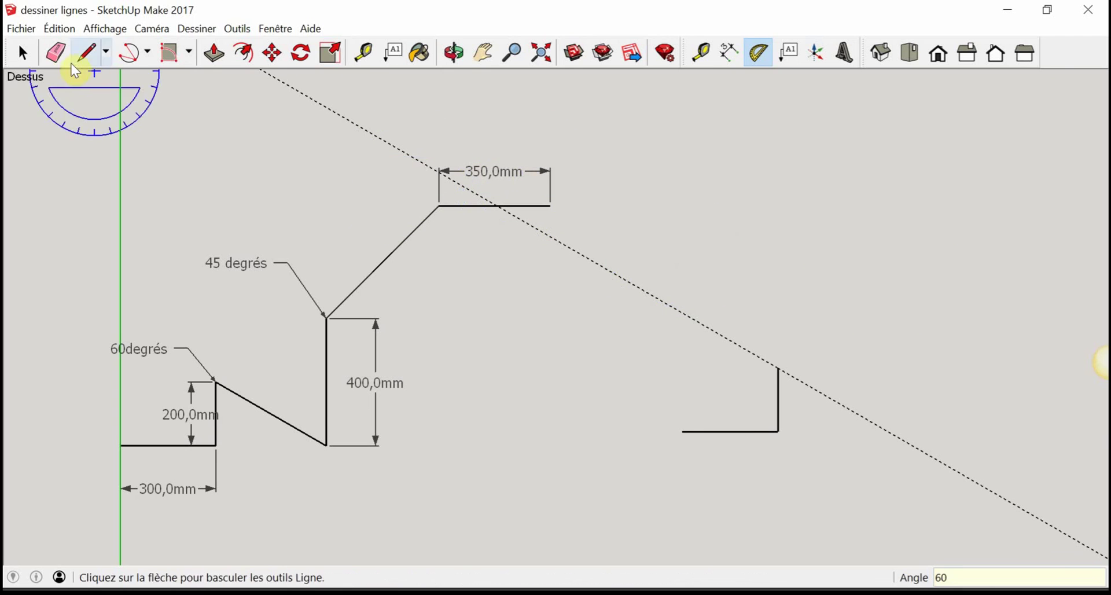
Return to the flat top view and frame the second profile for line drawing
{"action": "left_click", "coordinate": [23, 53]}
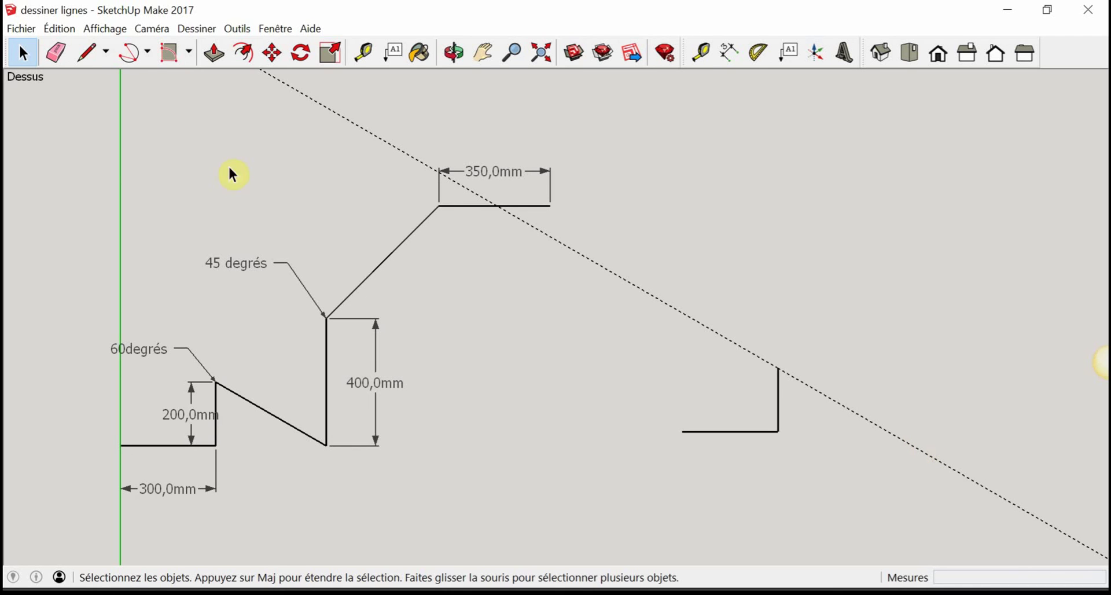
{"action": "left_click", "coordinate": [88, 53]}
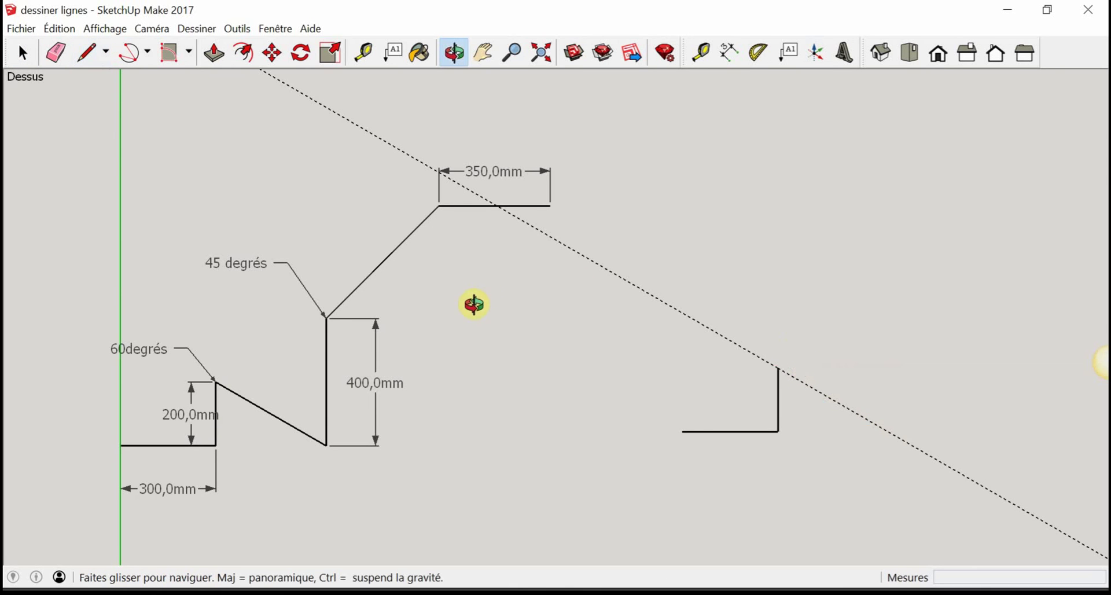
{"action": "mouse_move", "coordinate": [472, 305]}
{"action": "middle_mouse_down"}
{"action": "mouse_move", "coordinate": [427, 332]}
{"action": "mouse_move", "coordinate": [427, 288]}
{"action": "middle_mouse_up"}
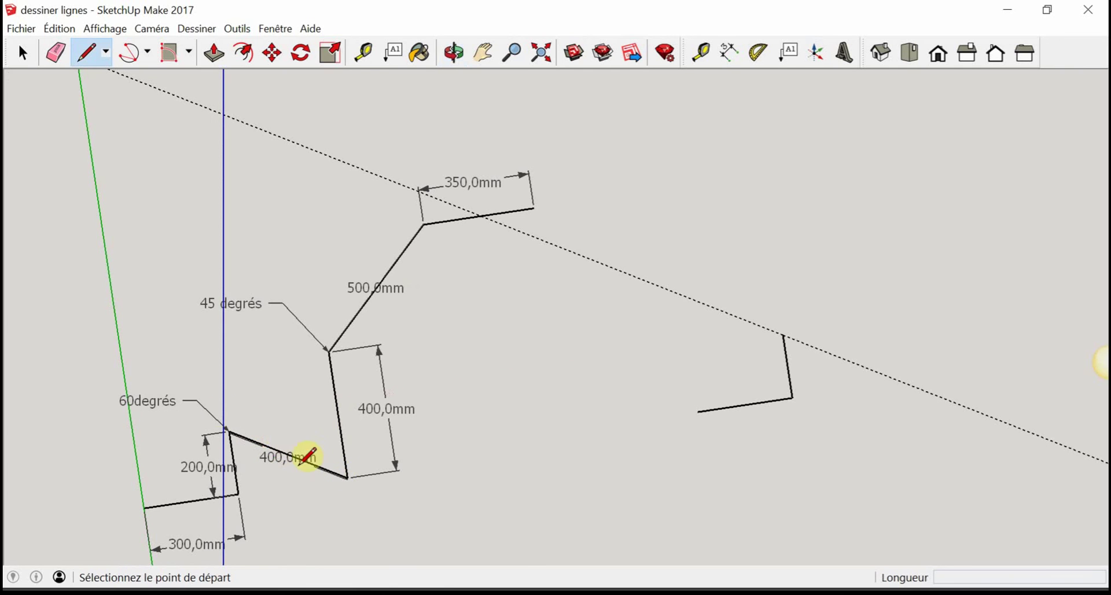
{"action": "left_click", "coordinate": [907, 55]}
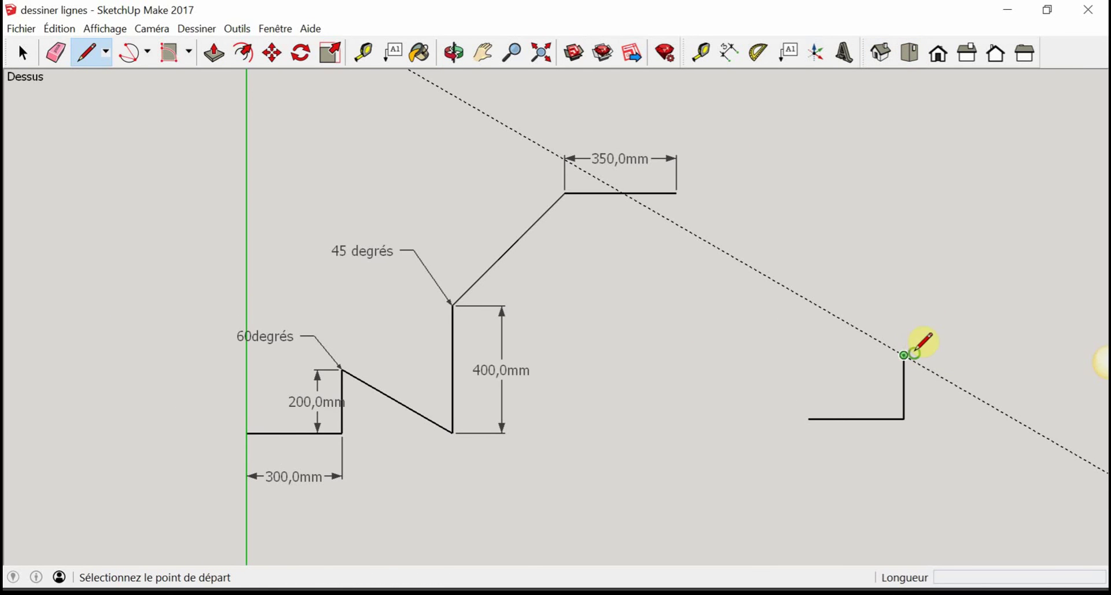
{"action": "middle_click_drag", "start_coordinate": [920, 346], "coordinate": [737, 310], "text": "shift"}
{"action": "mouse_move", "coordinate": [297, 361]}
{"action": "middle_mouse_down"}
{"action": "mouse_move", "coordinate": [300, 181]}
{"action": "mouse_move", "coordinate": [300, 359]}
{"action": "mouse_move", "coordinate": [314, 191]}
{"action": "mouse_move", "coordinate": [287, 386]}
{"action": "middle_mouse_up"}
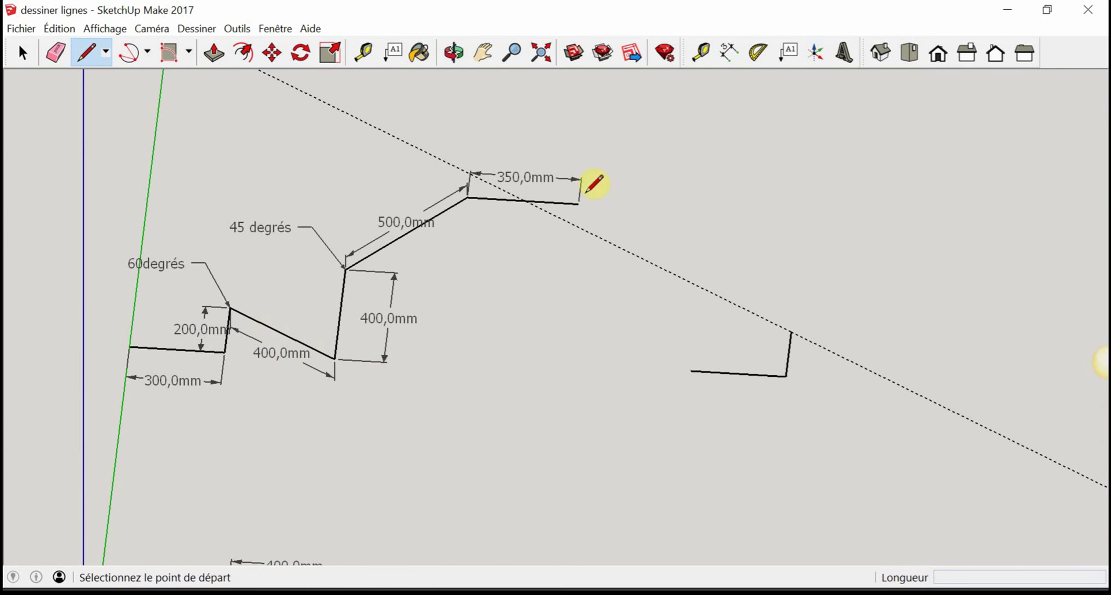
{"action": "left_click", "coordinate": [909, 52]}
{"action": "mouse_move", "coordinate": [856, 357]}
{"action": "middle_mouse_down", "text": "shift"}
{"action": "mouse_move", "coordinate": [793, 372]}
{"action": "mouse_move", "coordinate": [777, 410]}
{"action": "middle_mouse_up", "text": "shift"}
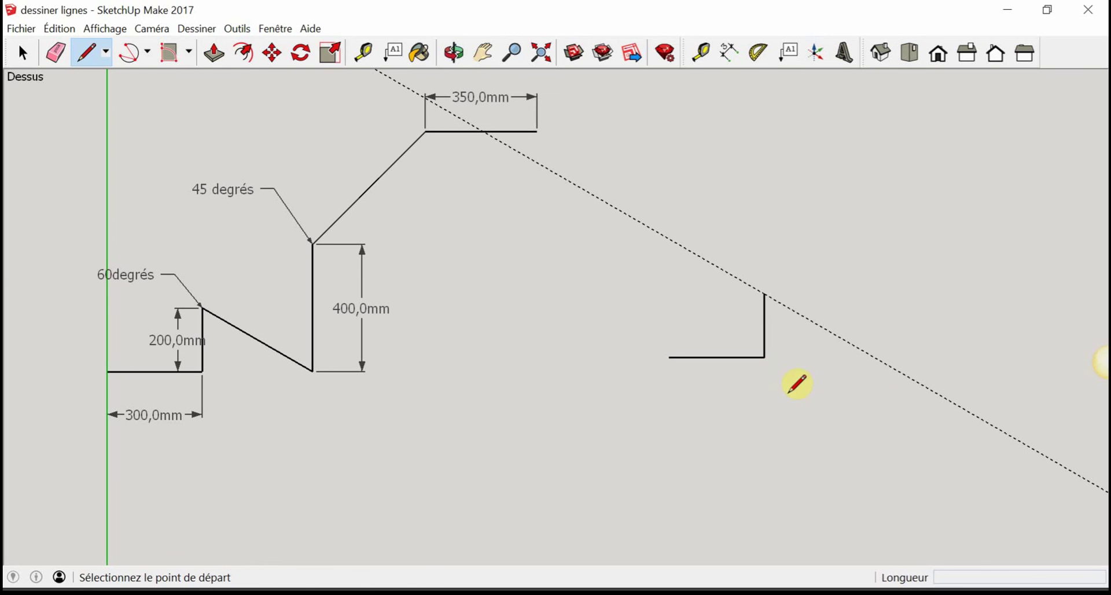
Draw a 400 mm sloped edge along the 60° guide, then a vertical riser from its end
{"action": "left_click", "coordinate": [765, 294]}
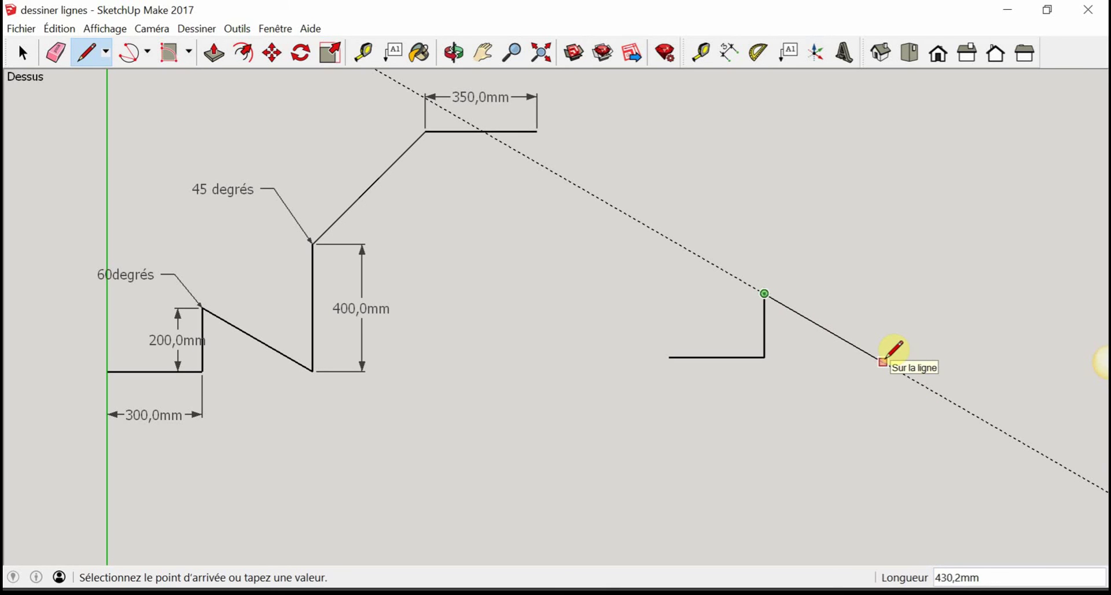
{"action": "type", "text": "4"}
{"action": "type", "text": "00"}
{"action": "key", "text": "Return"}
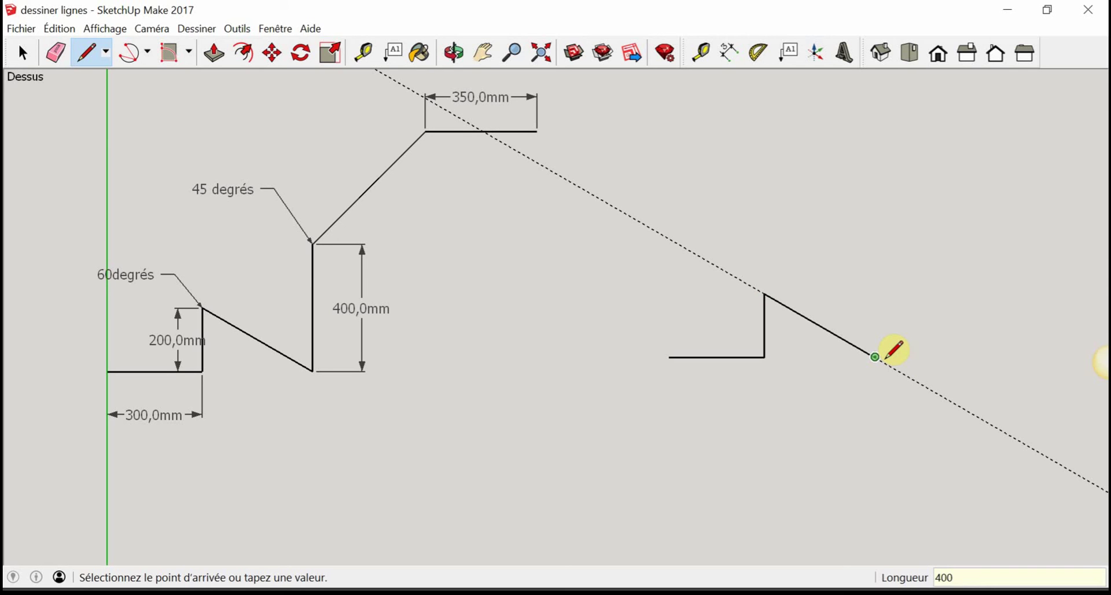
{"action": "left_click", "coordinate": [874, 239]}
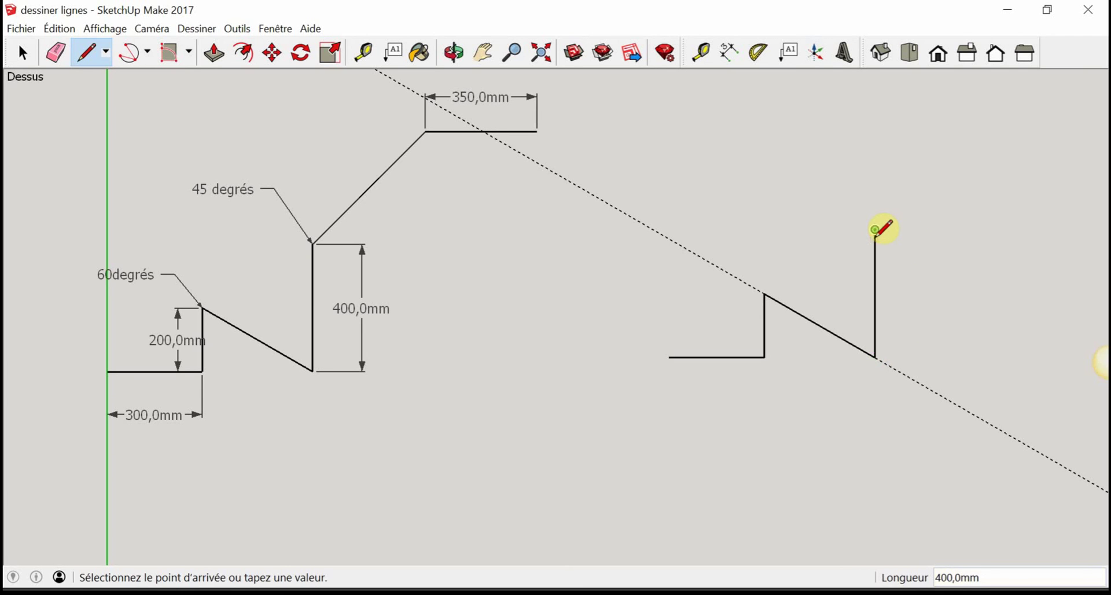
{"action": "middle_click_drag", "start_coordinate": [947, 254], "coordinate": [810, 263], "text": "shift"}
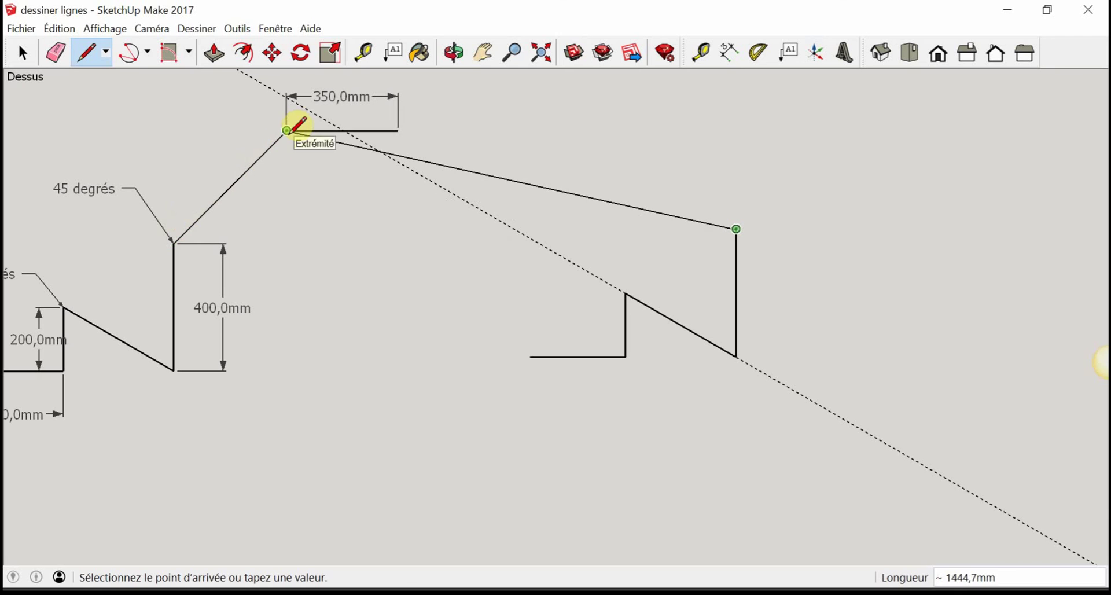
Place a 45° guide line through the 400 mm riser's top, measured from the red axis
{"action": "left_click", "coordinate": [758, 52]}
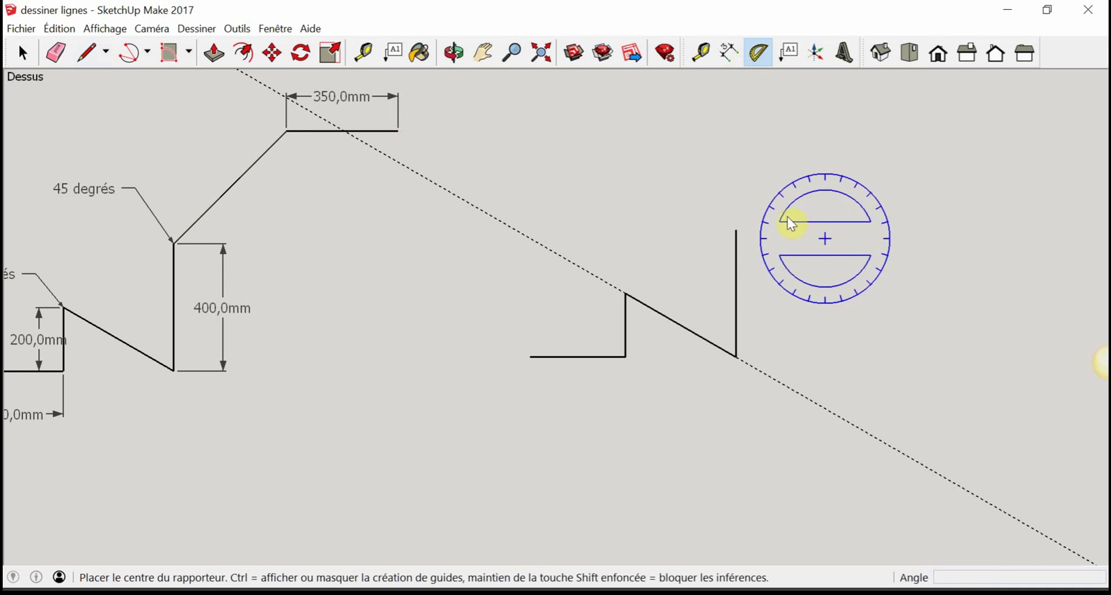
{"action": "left_click", "coordinate": [739, 230]}
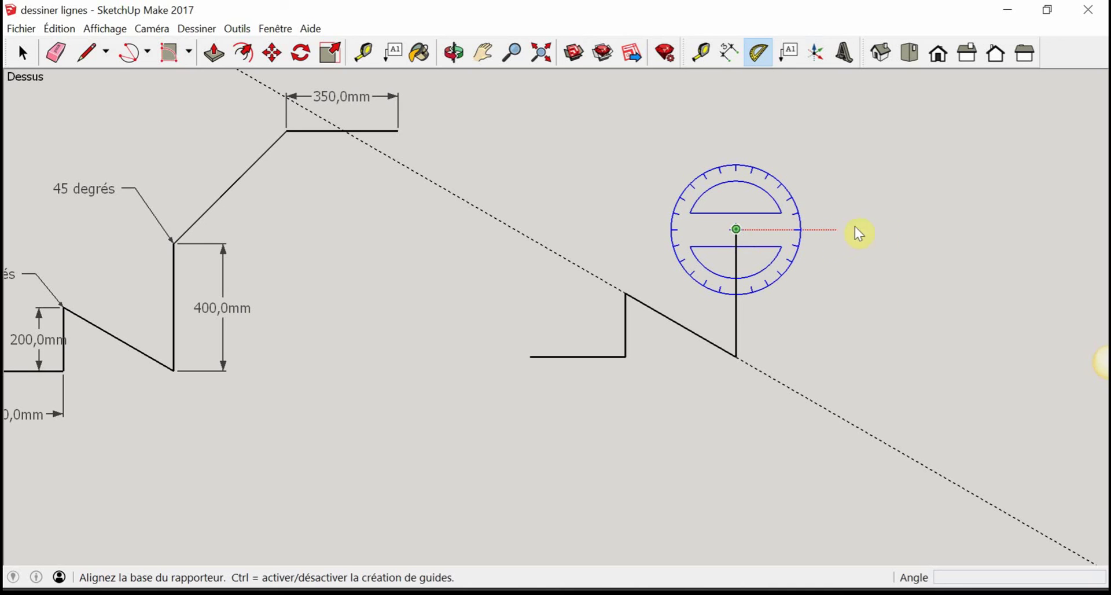
{"action": "left_click", "coordinate": [890, 230]}
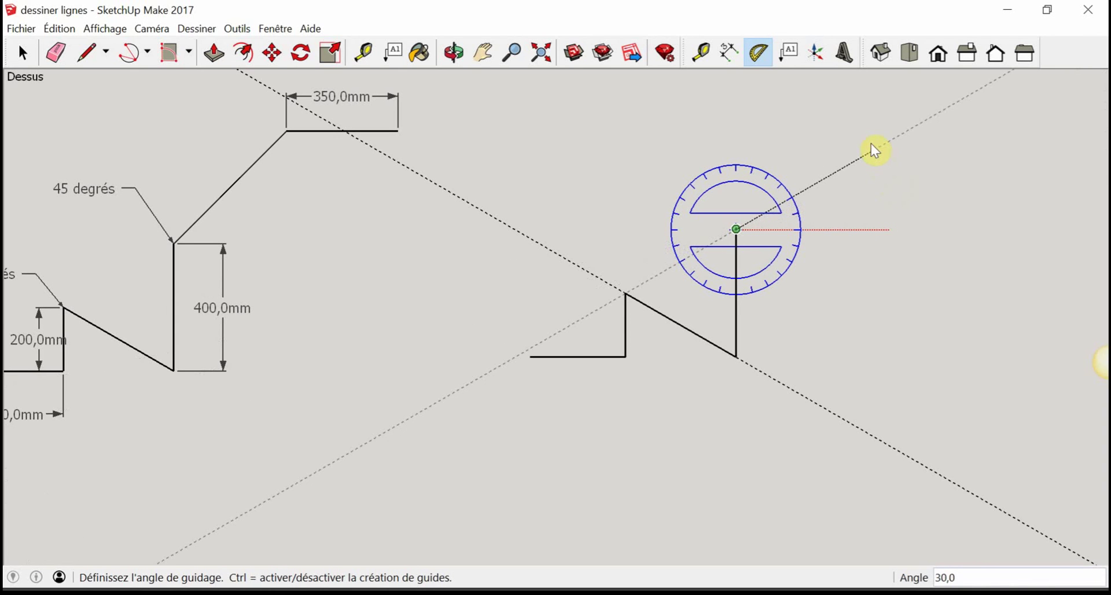
{"action": "type", "text": "45"}
{"action": "left_click", "coordinate": [849, 122]}
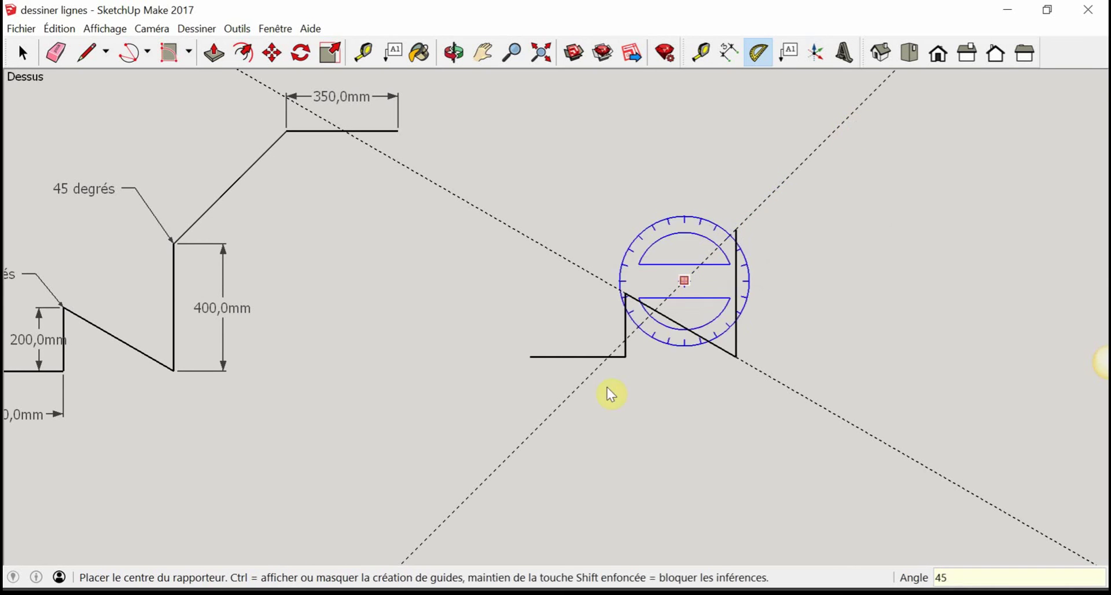
{"action": "left_click", "coordinate": [87, 54]}
Draw a 500 mm edge along the 45° guide, then a 350 mm horizontal top line
{"action": "middle_click_drag", "start_coordinate": [411, 327], "coordinate": [269, 118]}
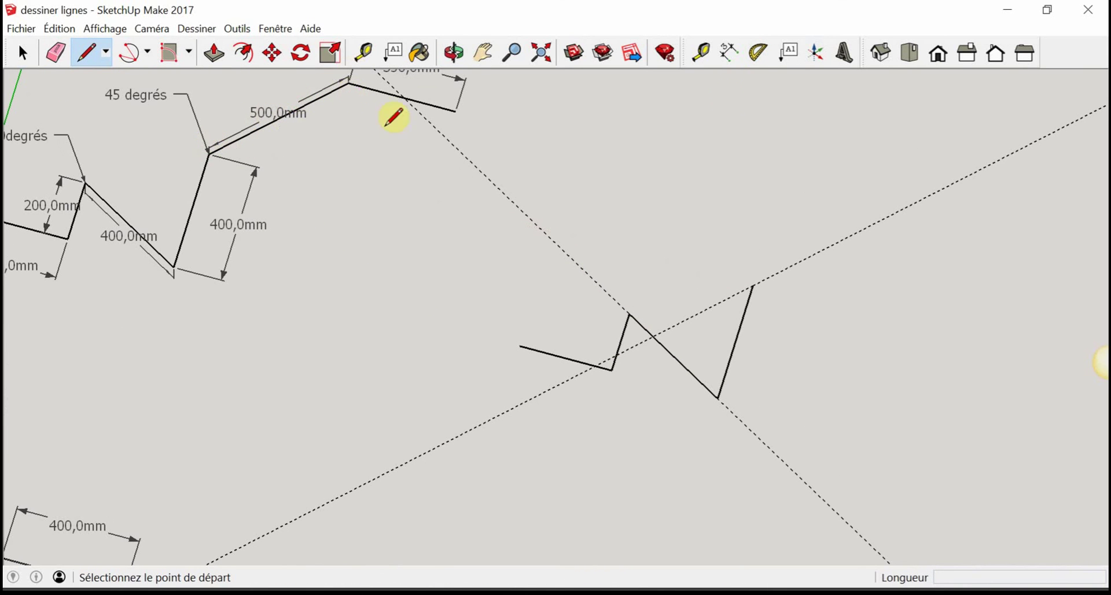
{"action": "left_click", "coordinate": [920, 67]}
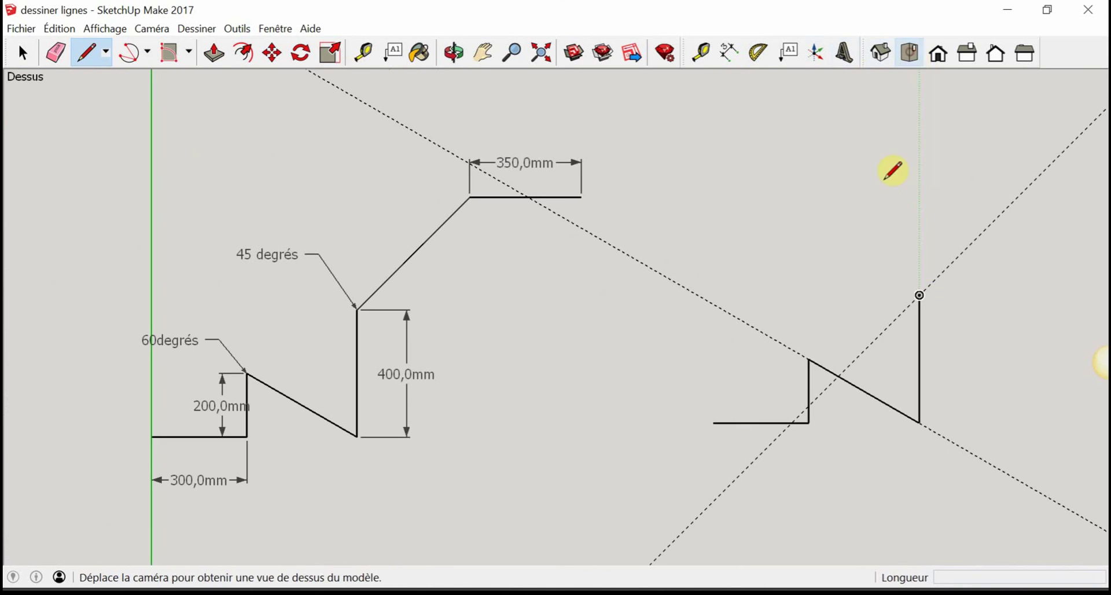
{"action": "left_click", "coordinate": [920, 295]}
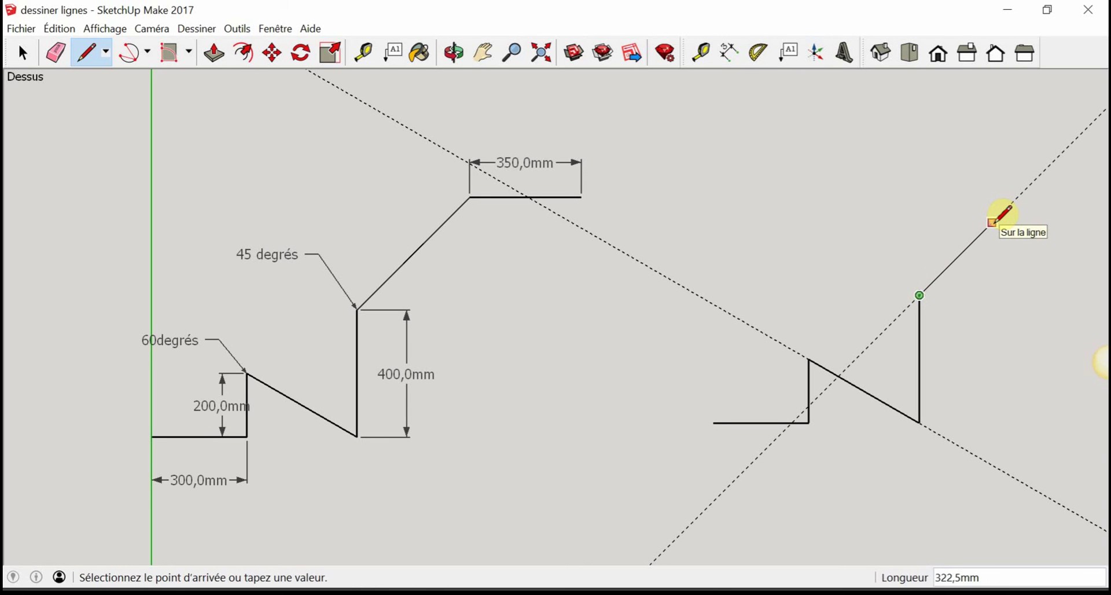
{"action": "type", "text": "5"}
{"action": "key", "text": "Return"}
{"action": "middle_click_drag", "start_coordinate": [1000, 211], "coordinate": [868, 207], "text": "shift"}
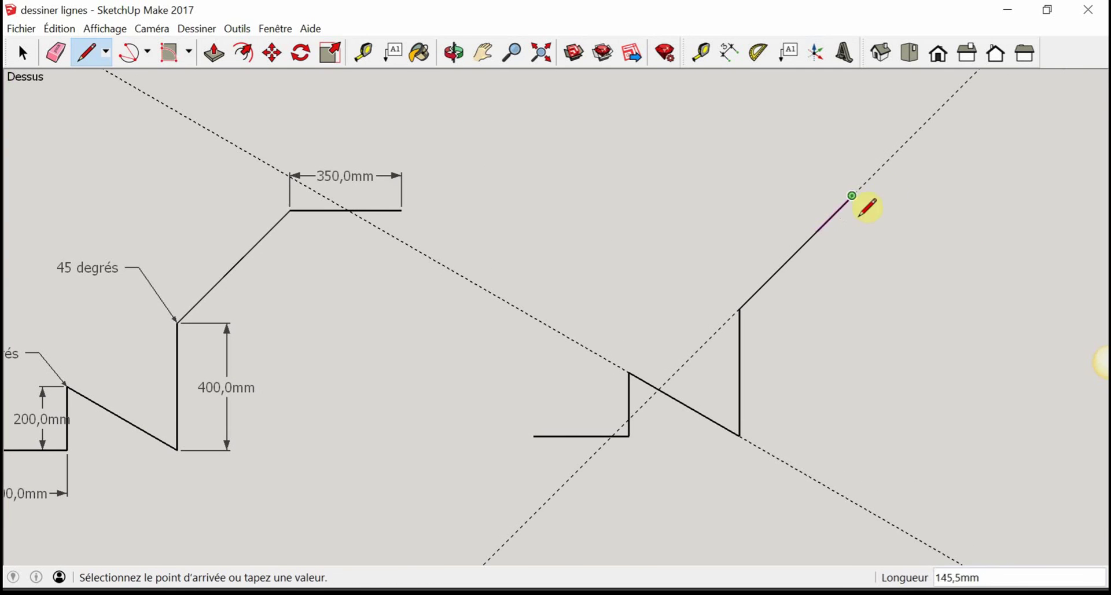
{"action": "left_click", "coordinate": [852, 196]}
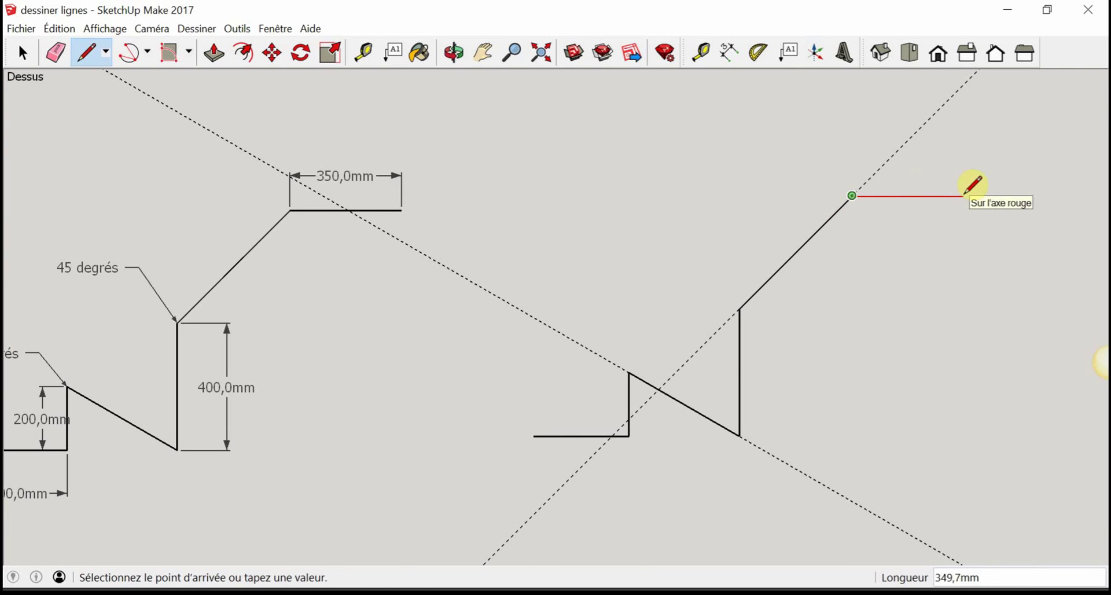
{"action": "type", "text": "350"}
{"action": "key", "text": "Return"}
{"action": "key", "text": "Escape"}
{"action": "scroll", "coordinate": [858, 308], "scroll_direction": "down", "scroll_amount": 2}
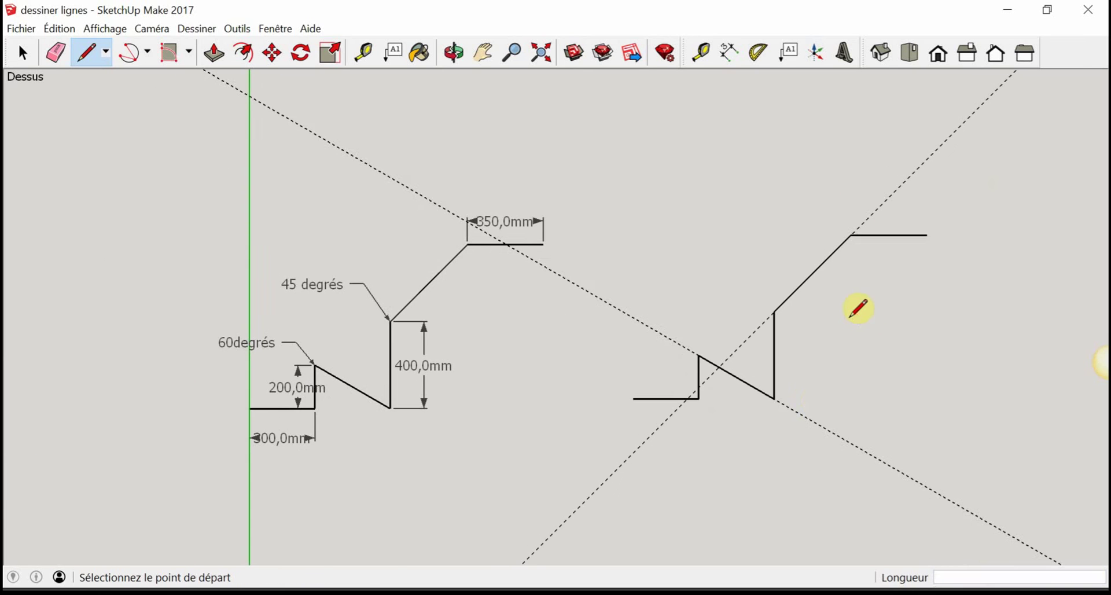
{"action": "scroll", "coordinate": [810, 359], "scroll_direction": "down", "scroll_amount": 2}
{"action": "scroll", "coordinate": [807, 318], "scroll_direction": "down", "scroll_amount": 1}
{"action": "scroll", "coordinate": [804, 348], "scroll_direction": "down", "scroll_amount": 1}
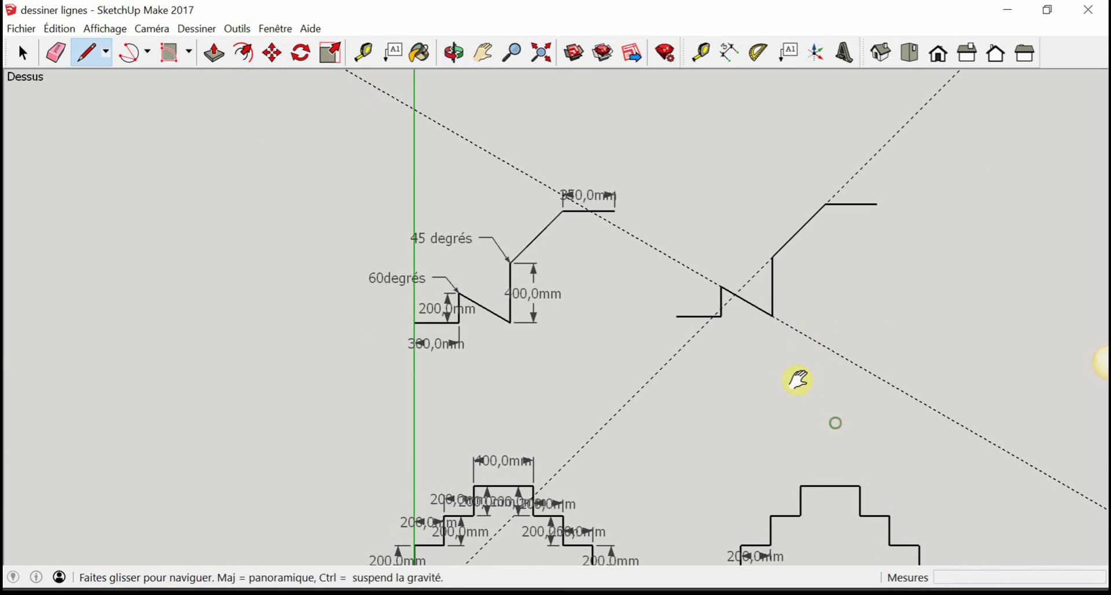
{"action": "middle_click_drag", "start_coordinate": [798, 380], "coordinate": [762, 337], "text": "shift"}
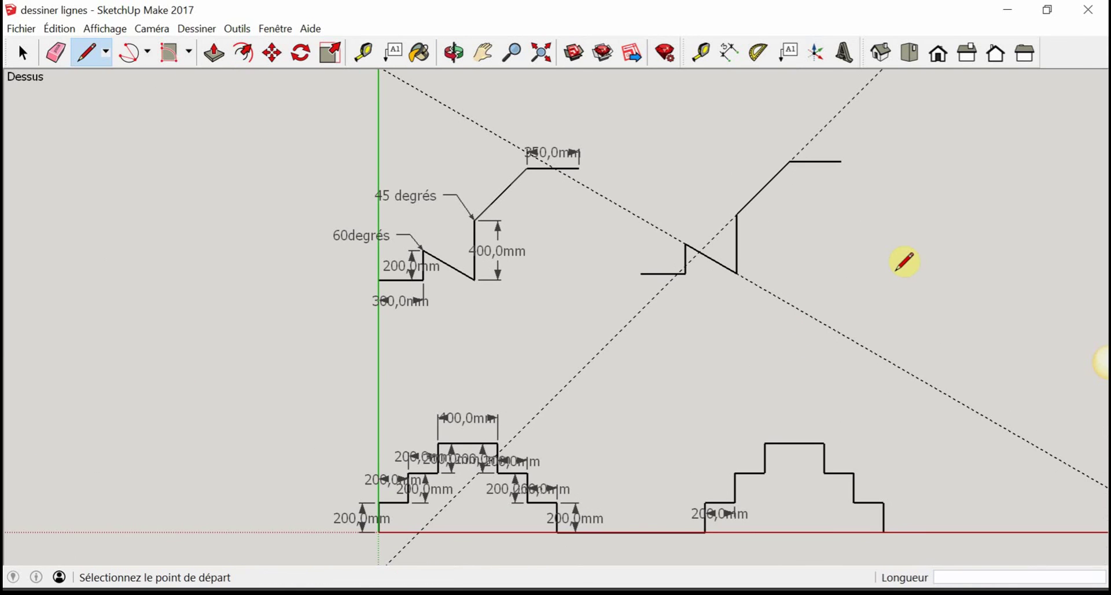